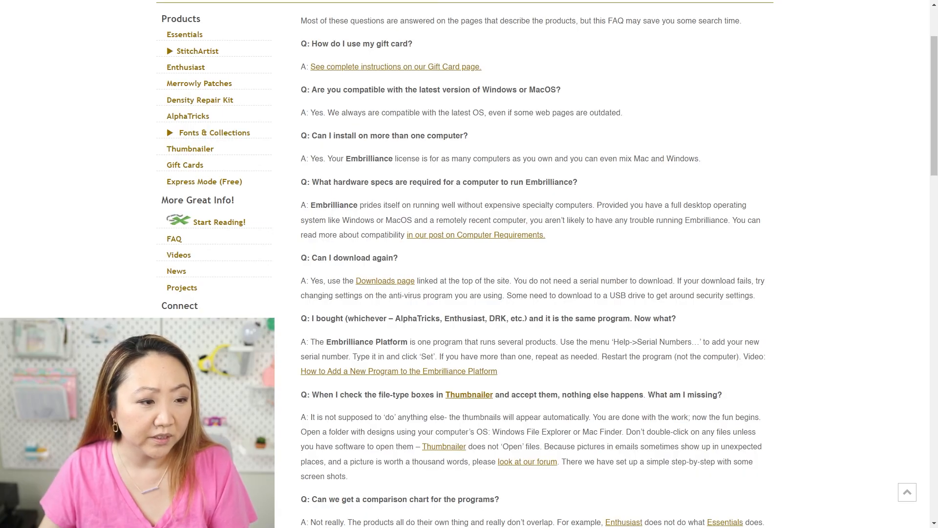
# Read the Embrilliance FAQ answers on compatibility, licensing, downloads, BX files, the free trial and moving to a new computer
pyautogui.scroll(2, 469, 264)
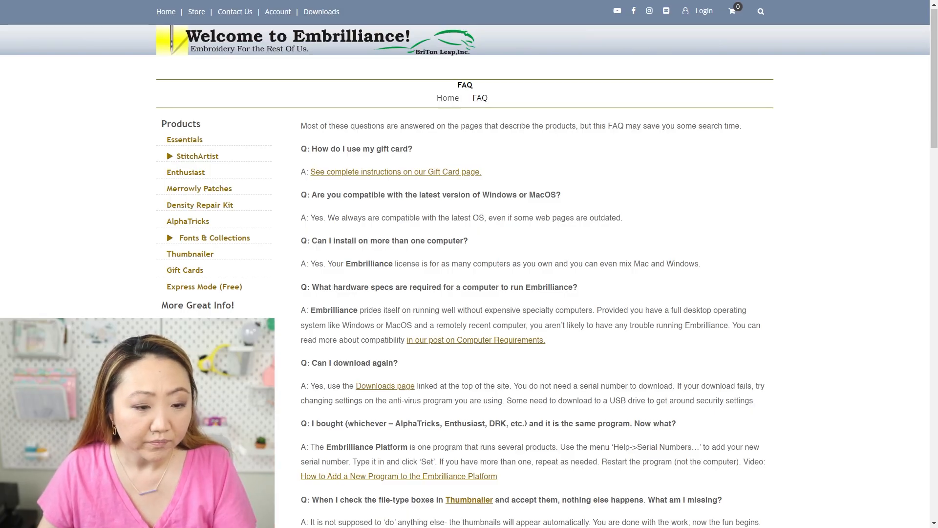
pyautogui.scroll(-5, 534, 264)
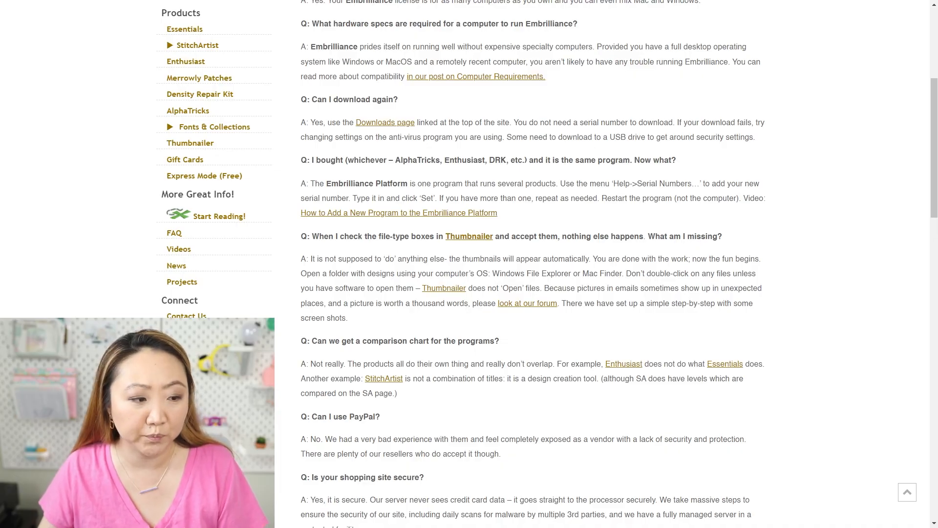
pyautogui.scroll(-3, 534, 264)
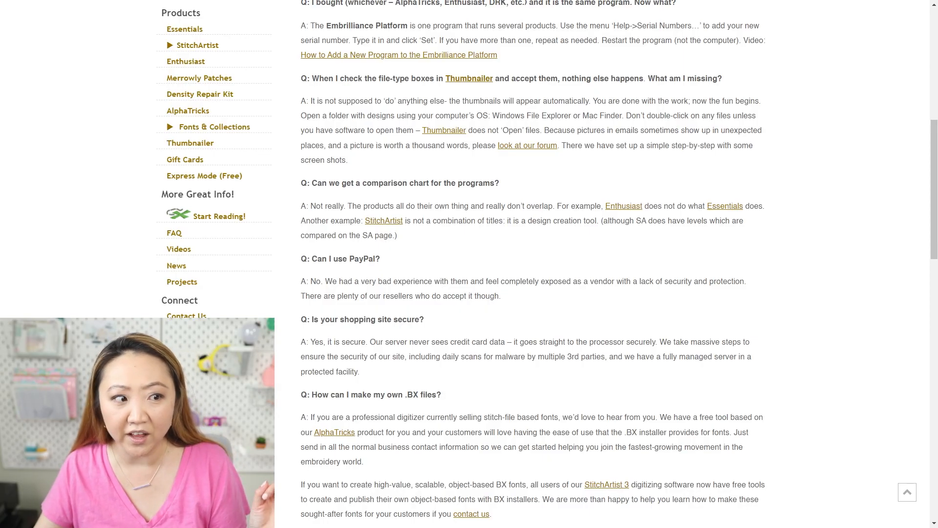
pyautogui.scroll(-3, 533, 264)
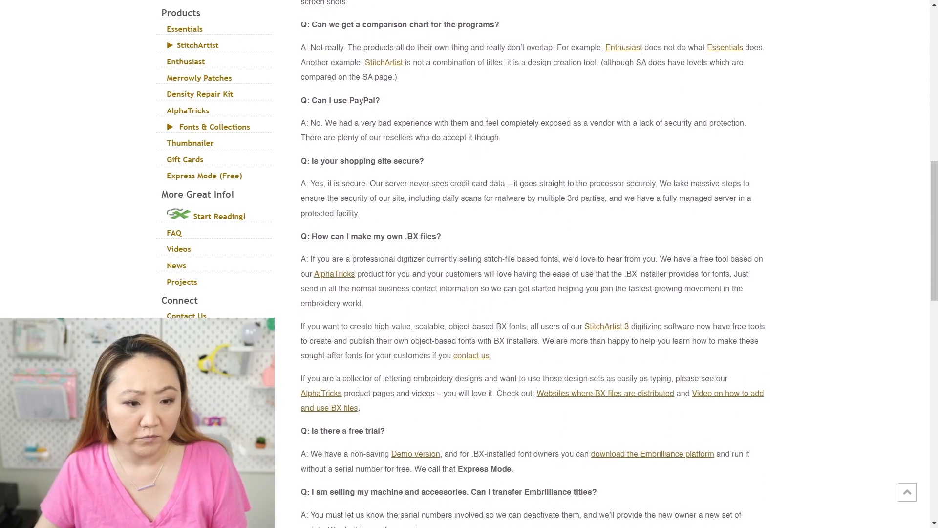
pyautogui.scroll(-5, 532, 264)
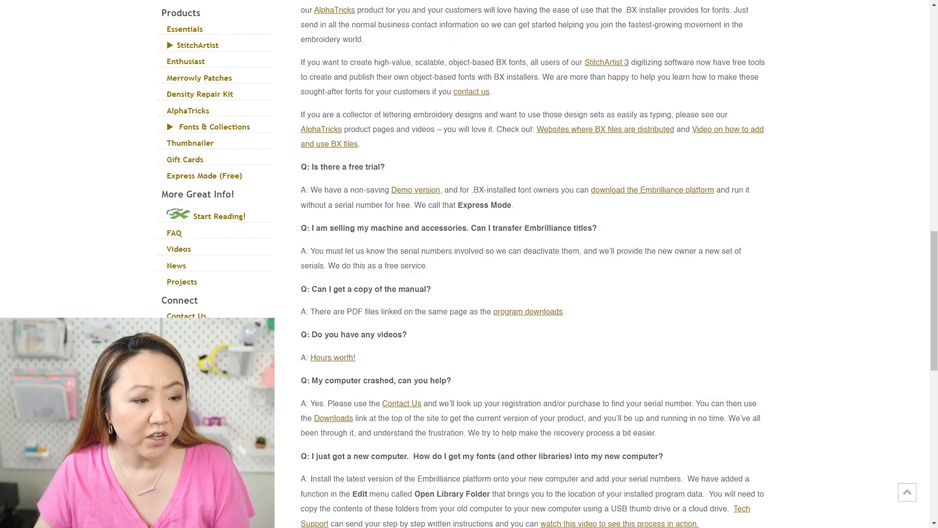
pyautogui.scroll(-1, 533, 264)
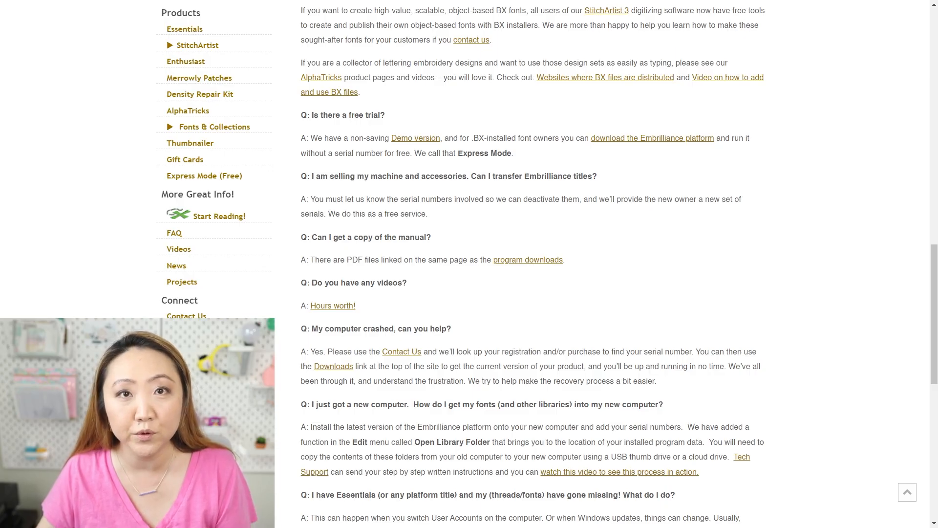
pyautogui.scroll(-2, 533, 264)
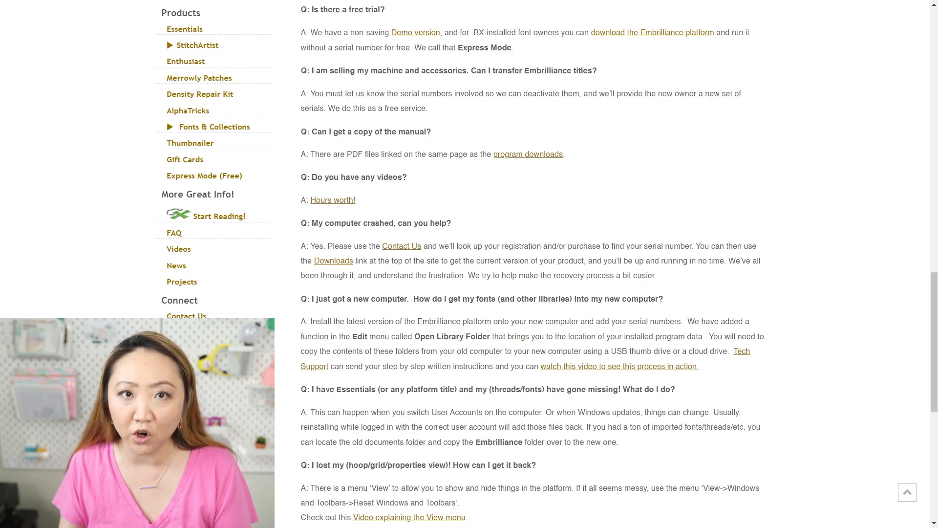
pyautogui.scroll(3, 532, 264)
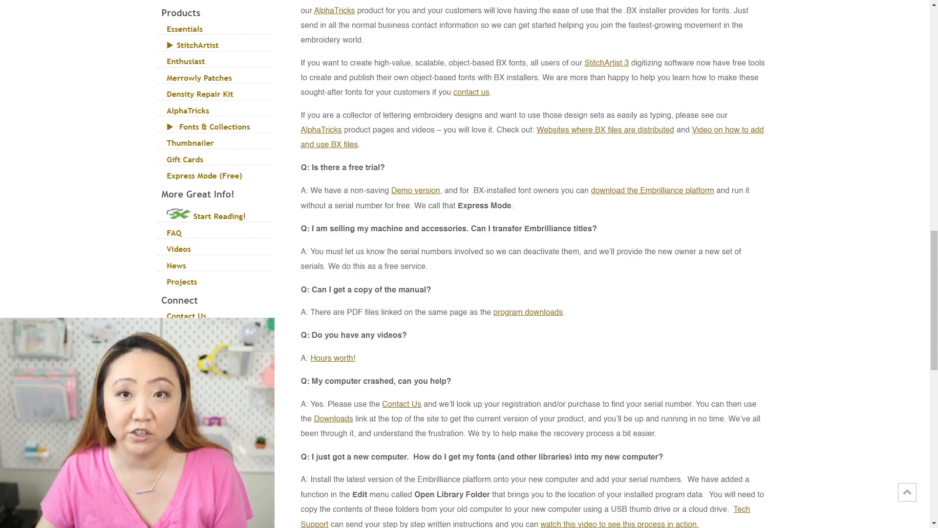
pyautogui.scroll(4, 533, 264)
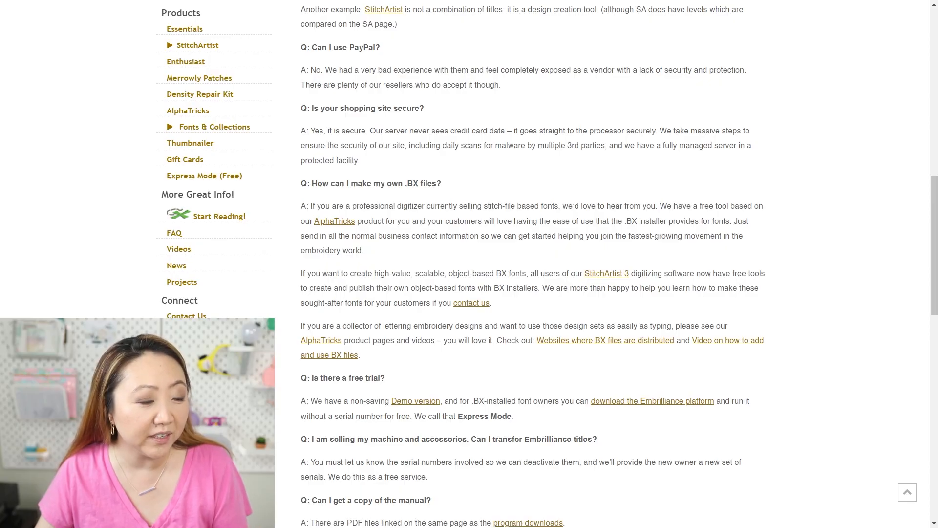
# View the Thumbnailer product page, then expand Fonts & Collections and open Font Collection 1
pyautogui.click(190, 143)
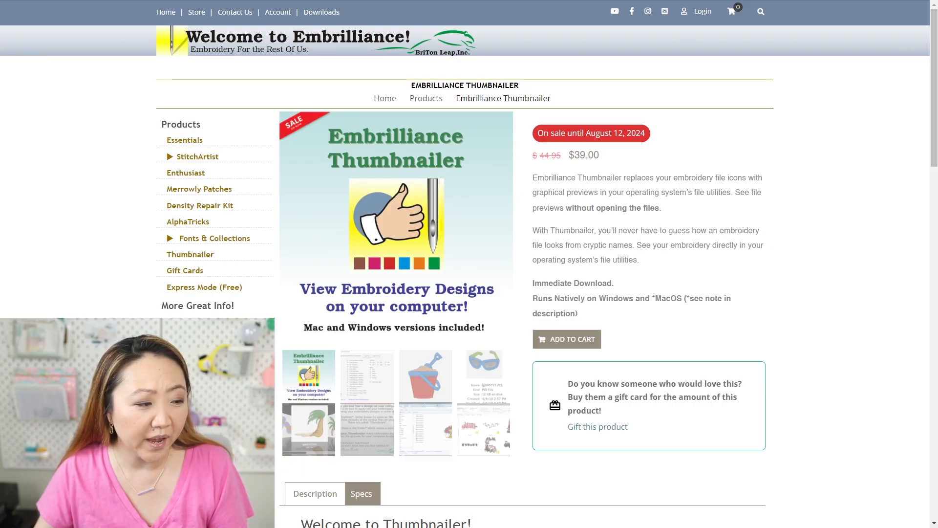
pyautogui.click(170, 238)
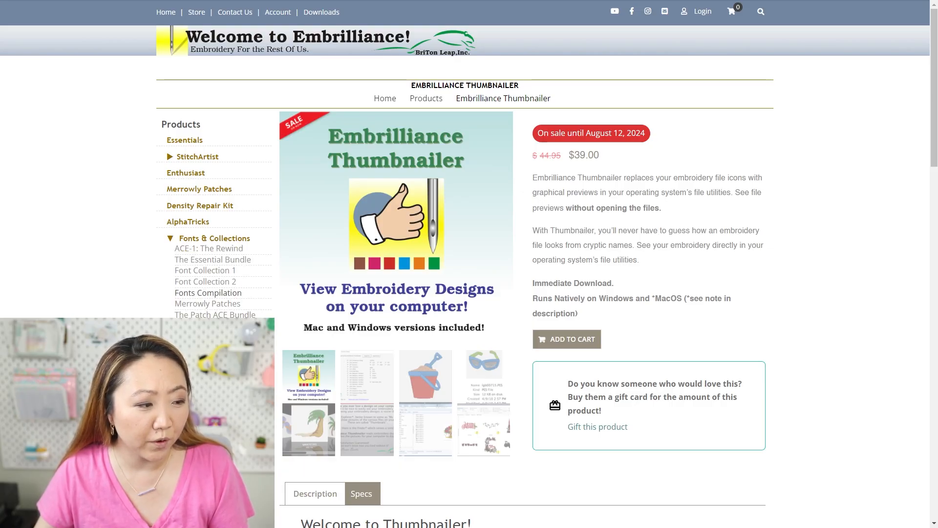
pyautogui.click(205, 271)
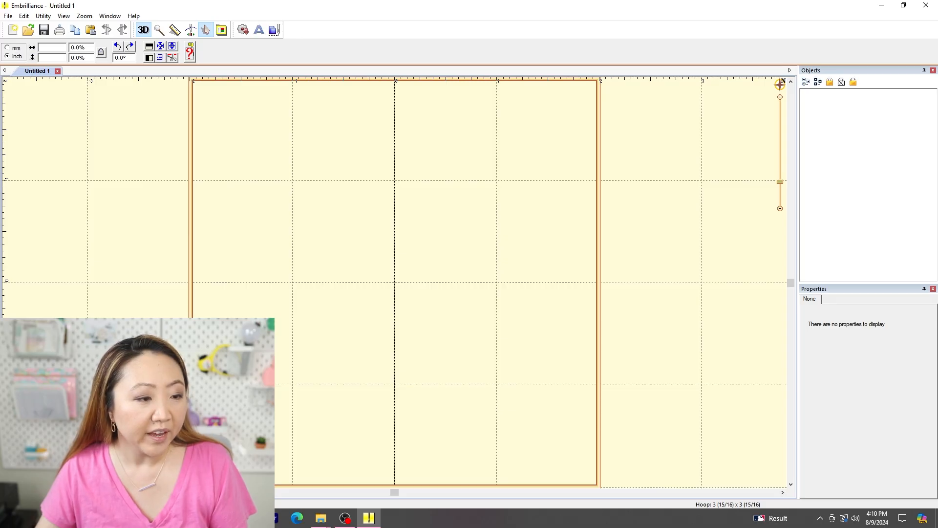
pyautogui.scroll(-1, 395, 282)
pyautogui.scroll(1, 394, 283)
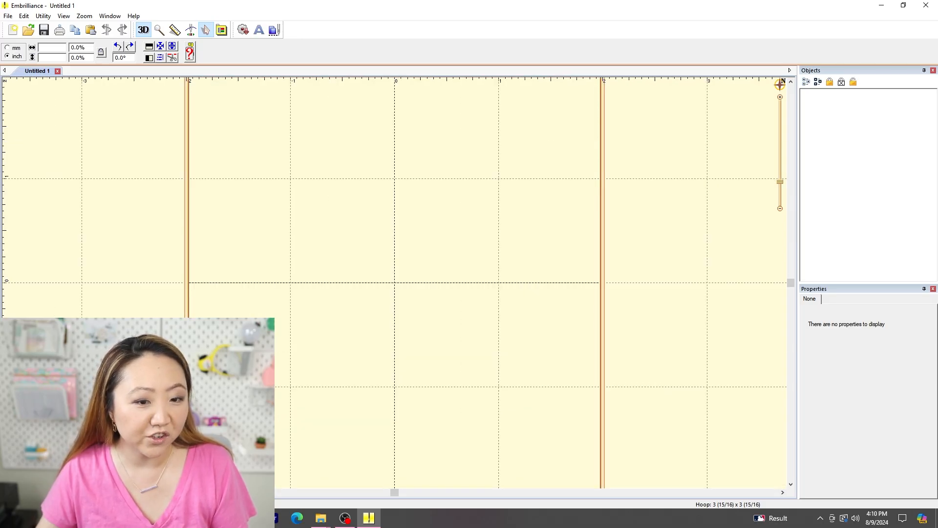
pyautogui.scroll(2, 394, 283)
pyautogui.scroll(-4, 394, 283)
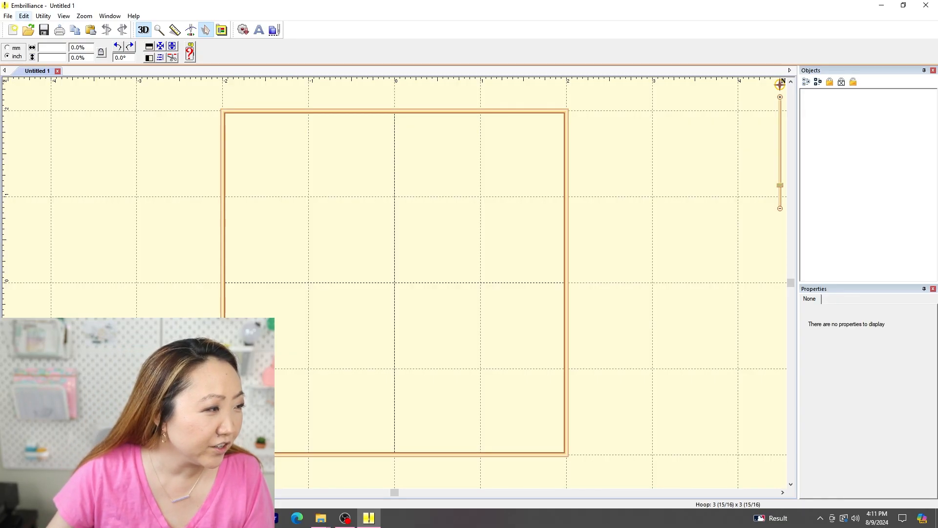
# Check for updates to the Embrilliance program and dismiss the result
pyautogui.click(134, 15)
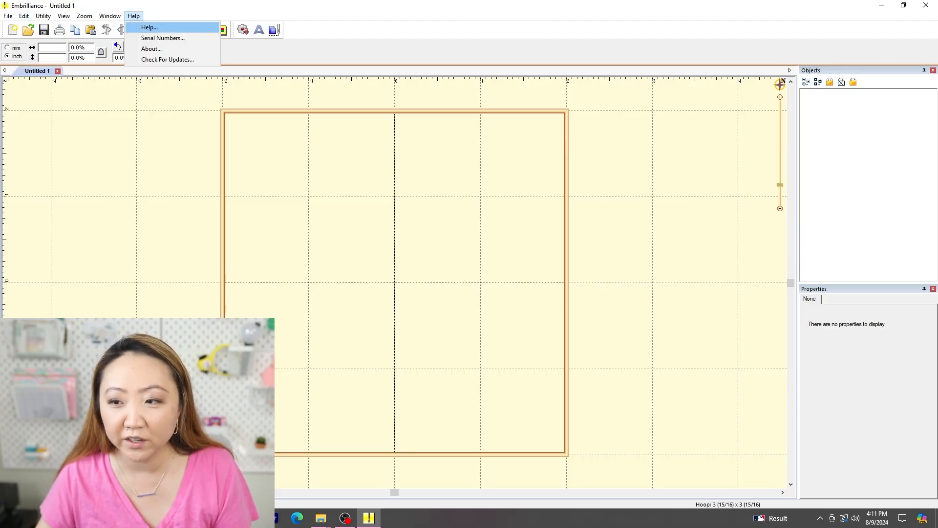
pyautogui.click(168, 59)
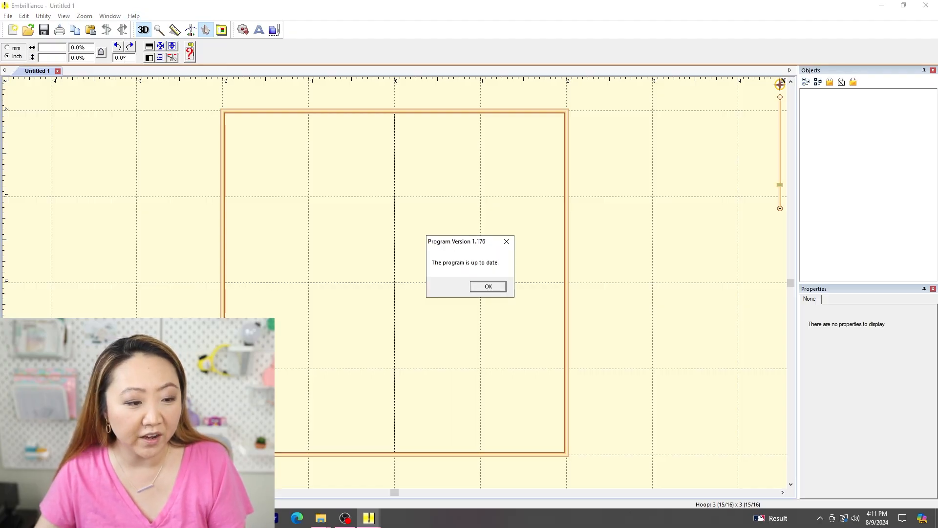
pyautogui.press('Return')
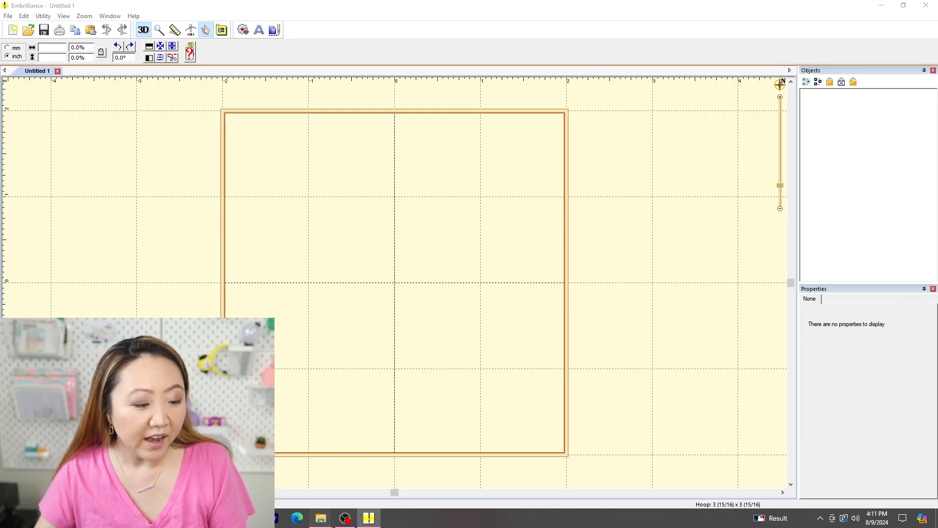
# Switch to File Explorer, bring the PES files in the Embroidery Files folder into view and place the window beside the design page
pyautogui.moveTo(321, 517)
pyautogui.click(297, 469)
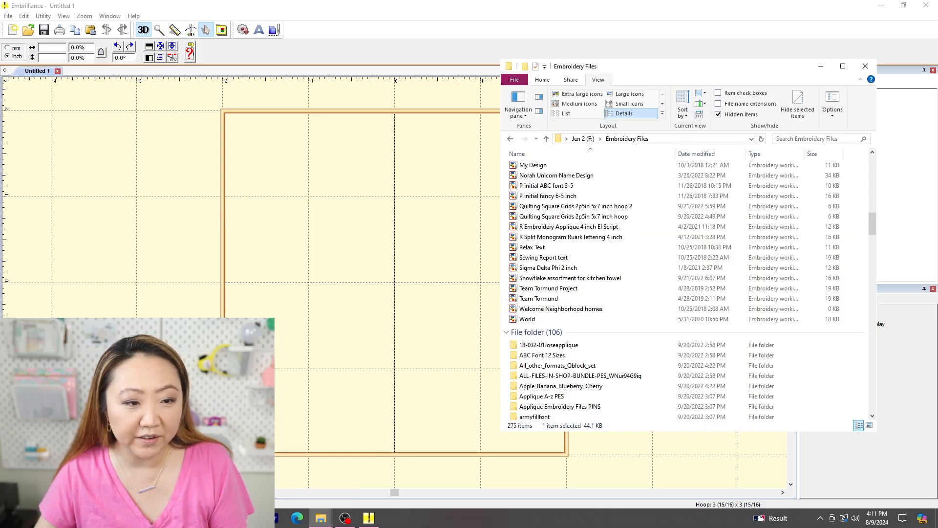
pyautogui.moveTo(628, 60); pyautogui.dragTo(521, 51)
pyautogui.scroll(-7, 538, 225)
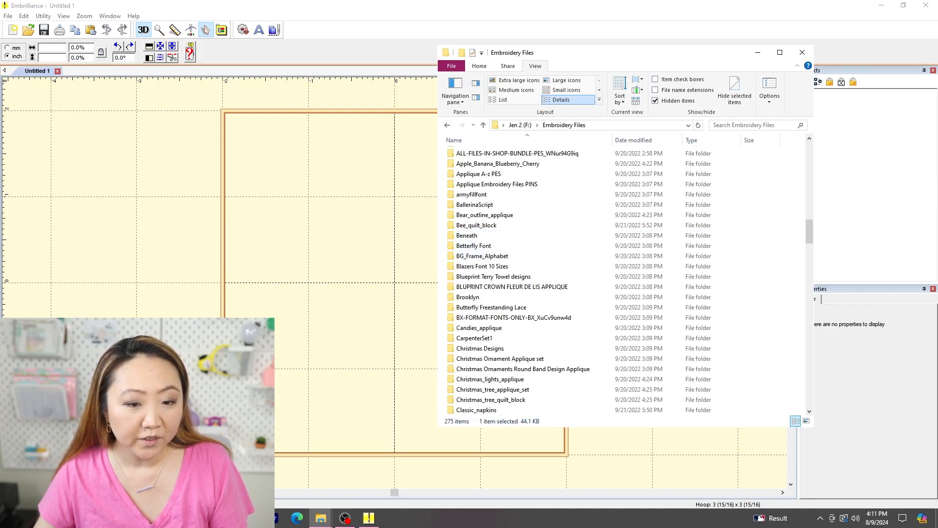
pyautogui.scroll(-20, 782, 228)
pyautogui.scroll(-5, 782, 229)
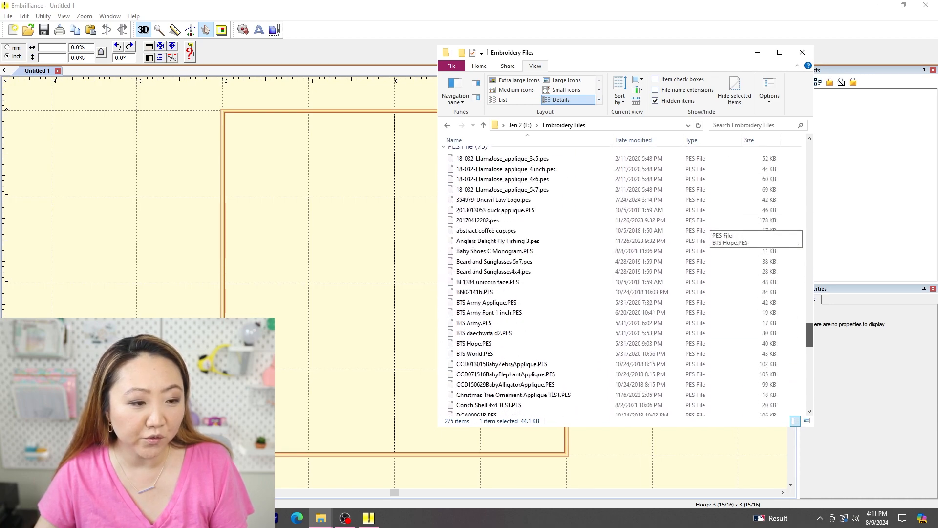
pyautogui.moveTo(547, 55); pyautogui.dragTo(657, 43)
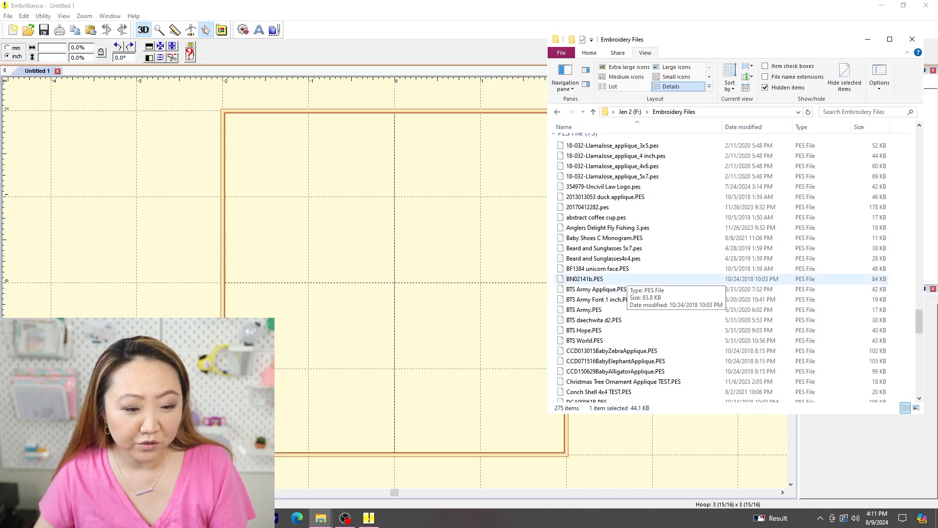
# Place the CCD013015BabyZebraApplique.PES design on the blank page and delete it again
pyautogui.click(616, 351)
pyautogui.moveTo(616, 351); pyautogui.dragTo(416, 281)
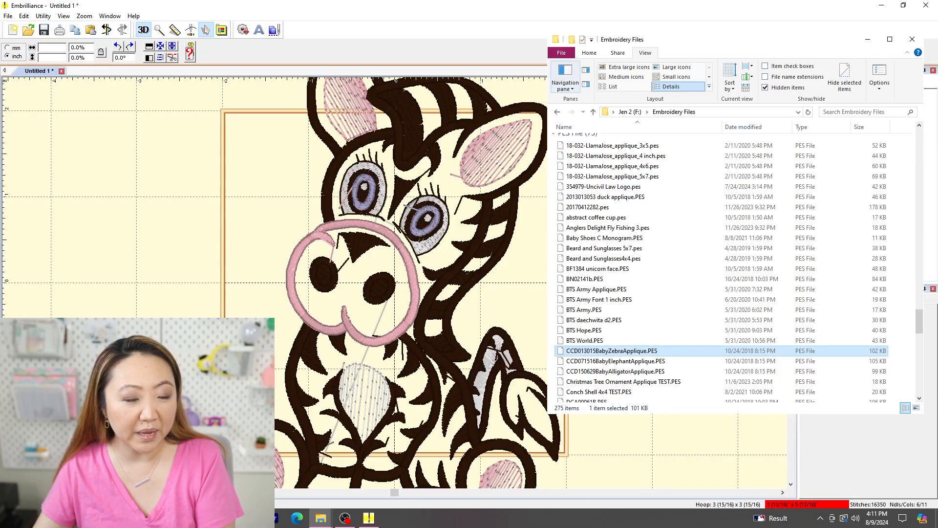
pyautogui.click(868, 40)
pyautogui.click(883, 98)
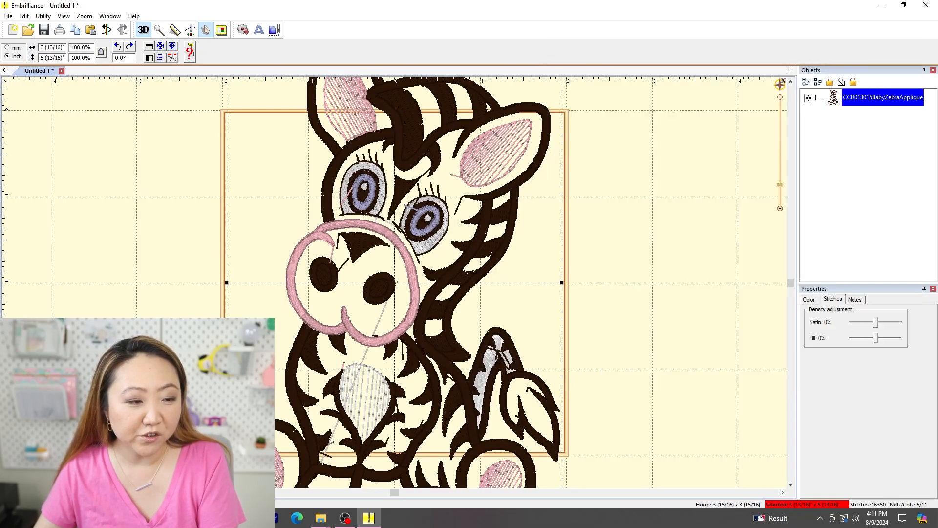
pyautogui.press('Delete')
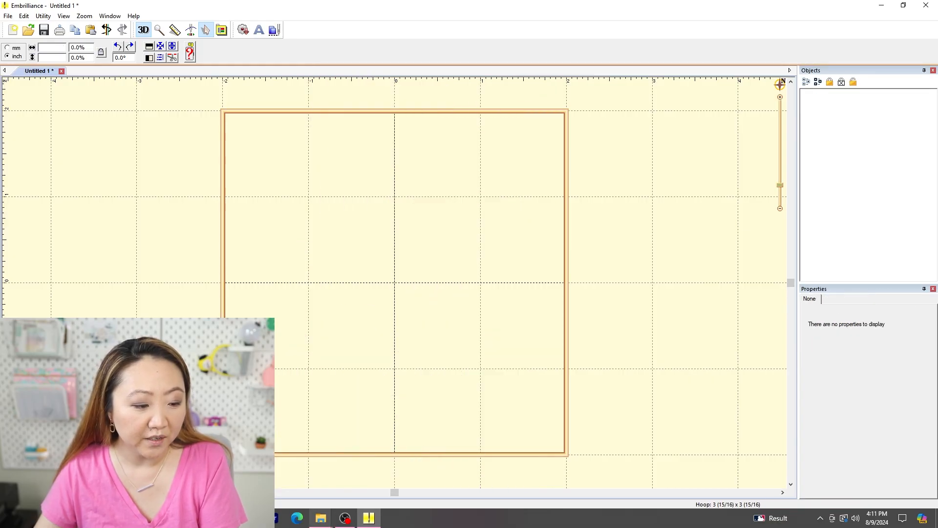
# Add the 18-032-LlamaJose_applique_4 inch.pes design from the Embroidery Files folder to the page and select it
pyautogui.moveTo(321, 518)
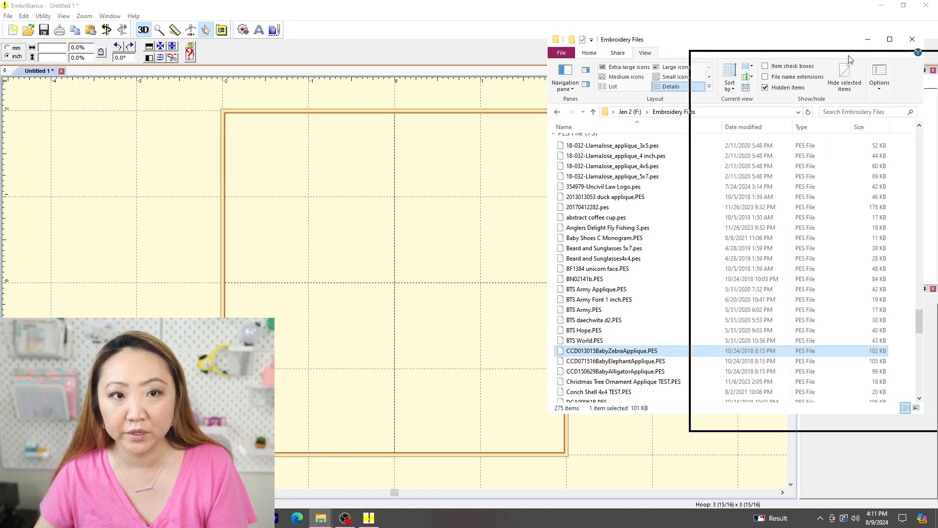
pyautogui.moveTo(705, 56)
pyautogui.mouseDown()
pyautogui.moveTo(674, 58)
pyautogui.moveTo(712, 56)
pyautogui.mouseUp()
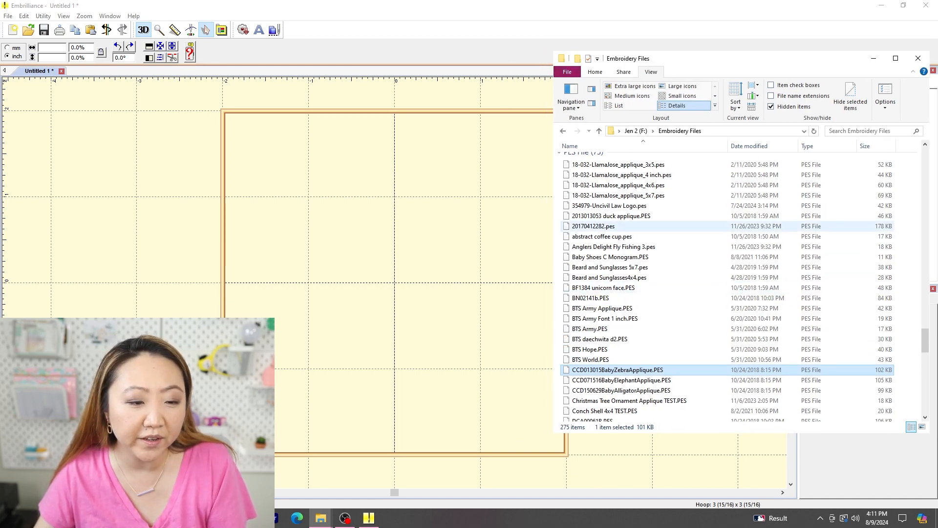
pyautogui.click(621, 175)
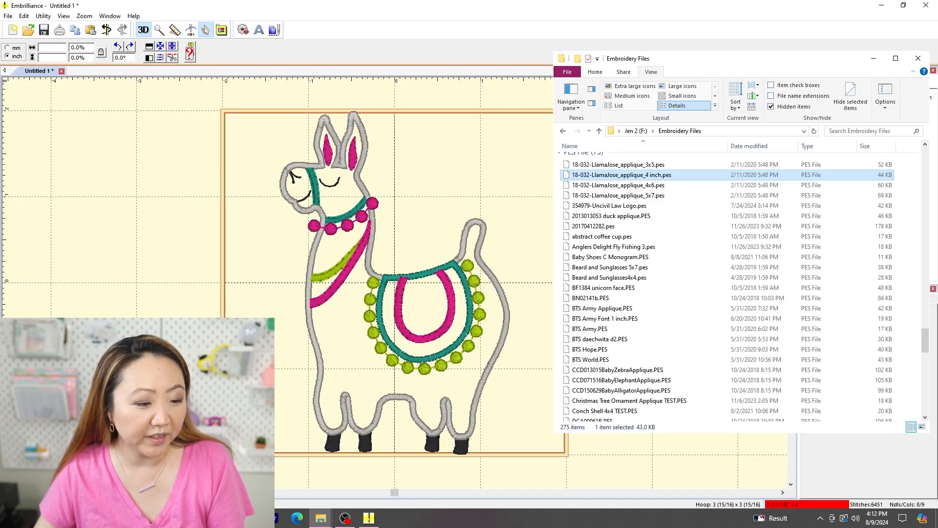
pyautogui.click(421, 303)
pyautogui.click(420, 304)
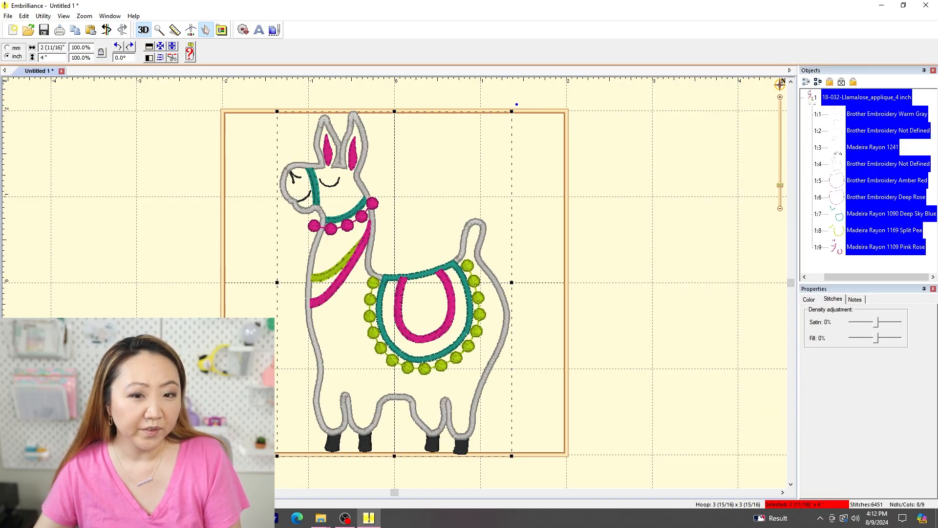
# Examine the llama design's thread colour layers one by one, from Brother Embroidery Warm Gray to Madeira Rayon 1109 Pink Rose
pyautogui.click(867, 97)
pyautogui.click(887, 114)
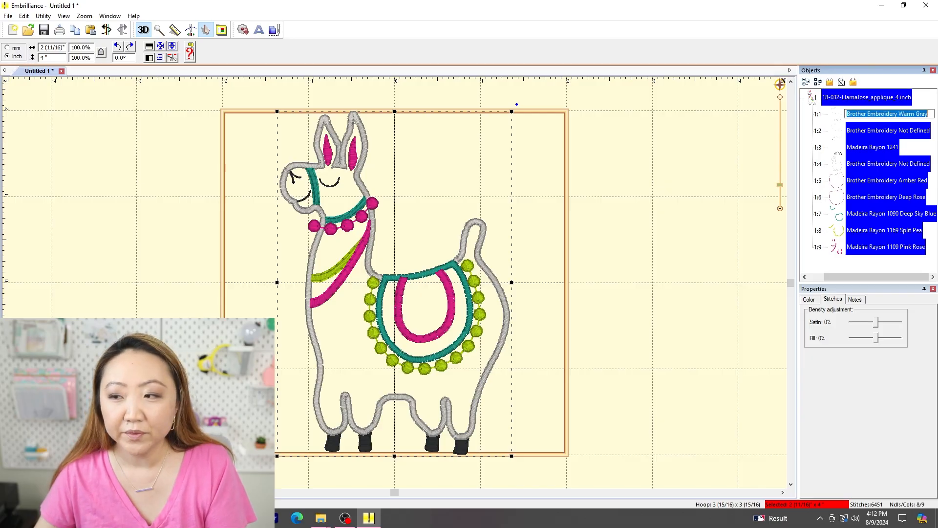
pyautogui.click(654, 234)
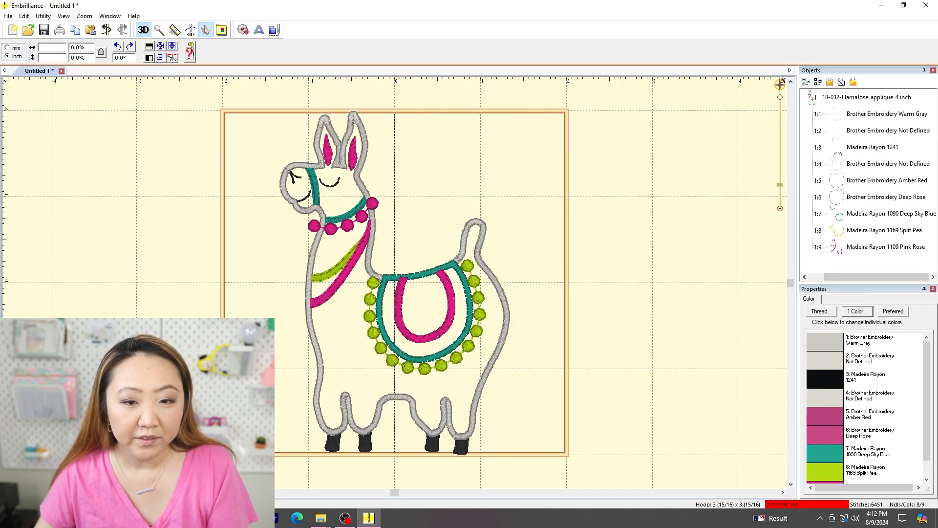
pyautogui.click(887, 114)
pyautogui.click(888, 131)
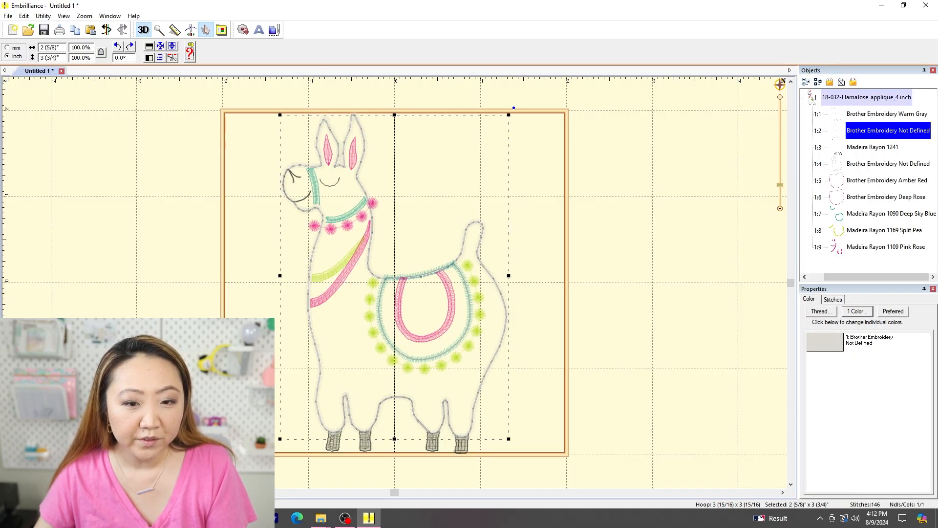
pyautogui.click(873, 147)
pyautogui.press('Down')
pyautogui.press('Down')
pyautogui.press('Down')
pyautogui.press('Down')
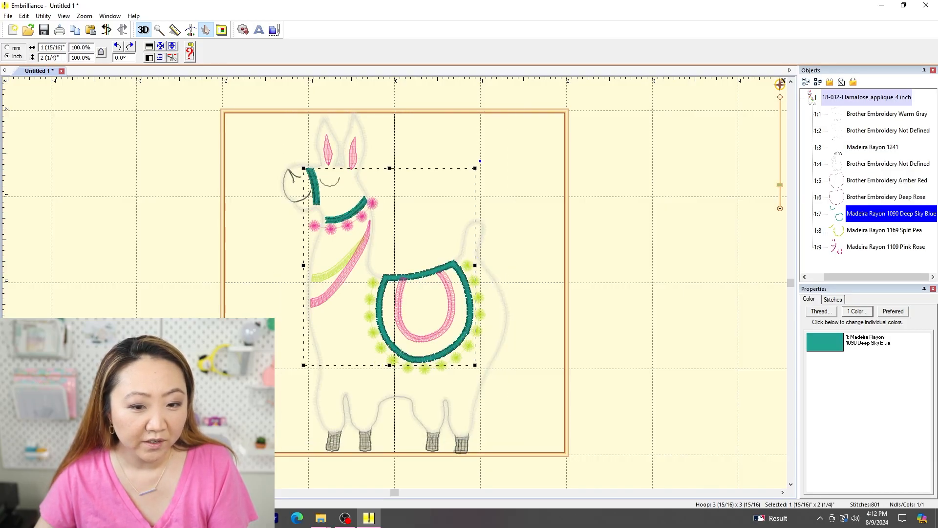
pyautogui.press('Down')
pyautogui.press('Down')
# Compare the llama's Warm Gray outline layer and the second, Not Defined layer with the complete design
pyautogui.click(887, 114)
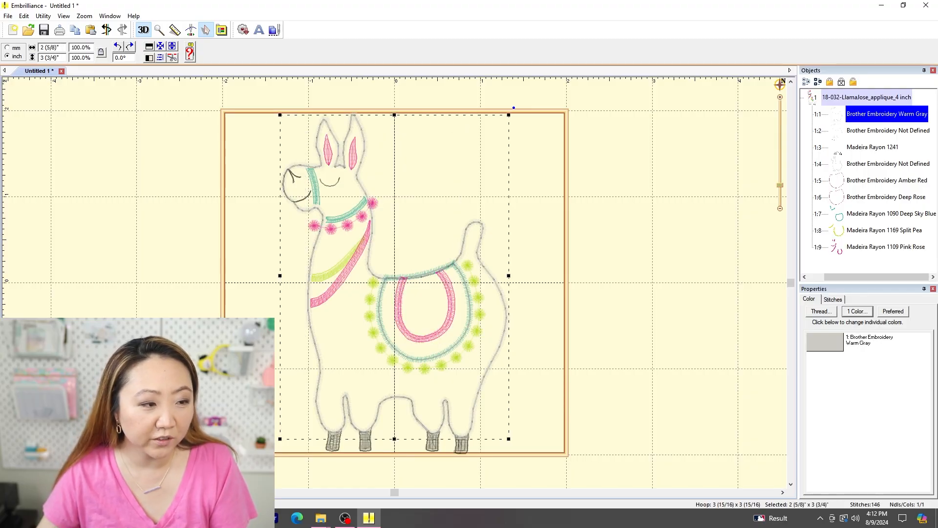
pyautogui.click(867, 97)
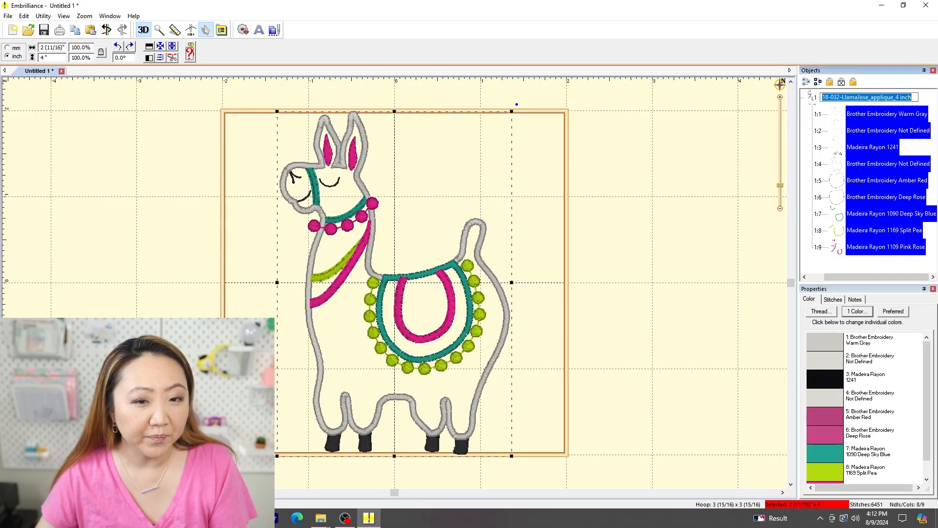
pyautogui.click(888, 130)
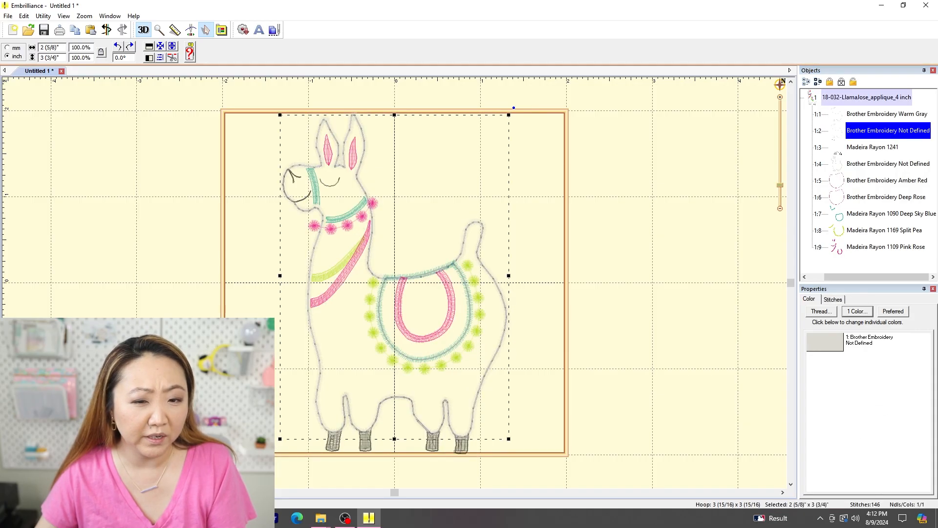
# Inspect the Warm Gray layer and the whole llama design's stitching order in the stitch simulator
pyautogui.click(888, 114)
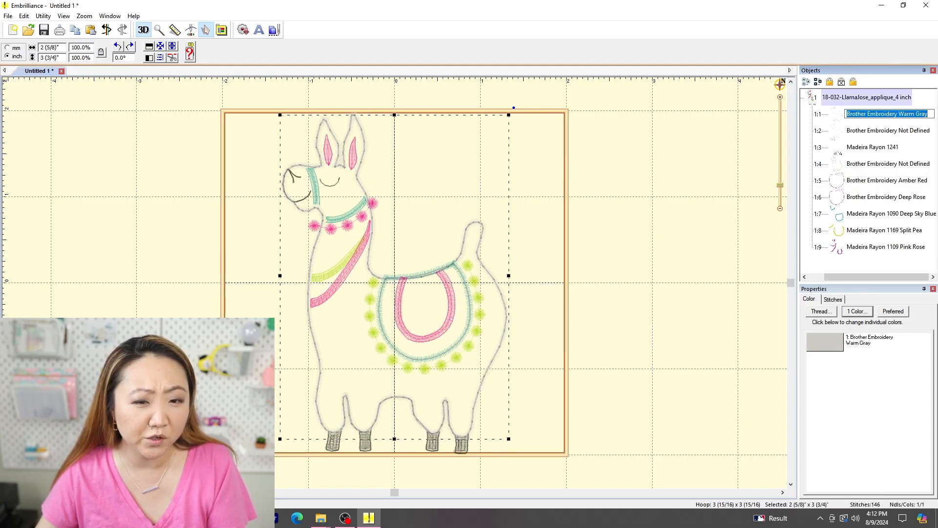
pyautogui.click(655, 235)
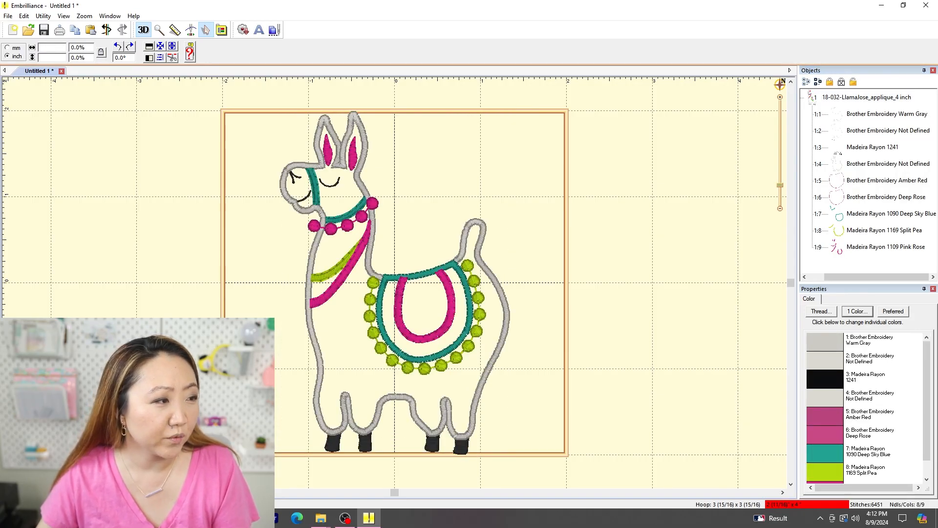
pyautogui.click(191, 30)
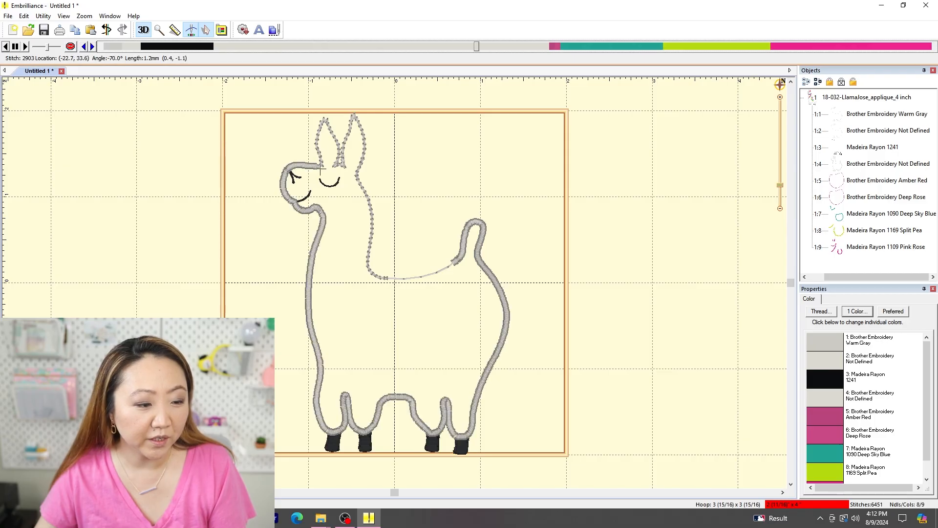
pyautogui.moveTo(687, 47); pyautogui.dragTo(156, 47)
# Delete the entire llama design from the page and add a lettering object with a first name as its text
pyautogui.hotkey('ctrl', 'a')
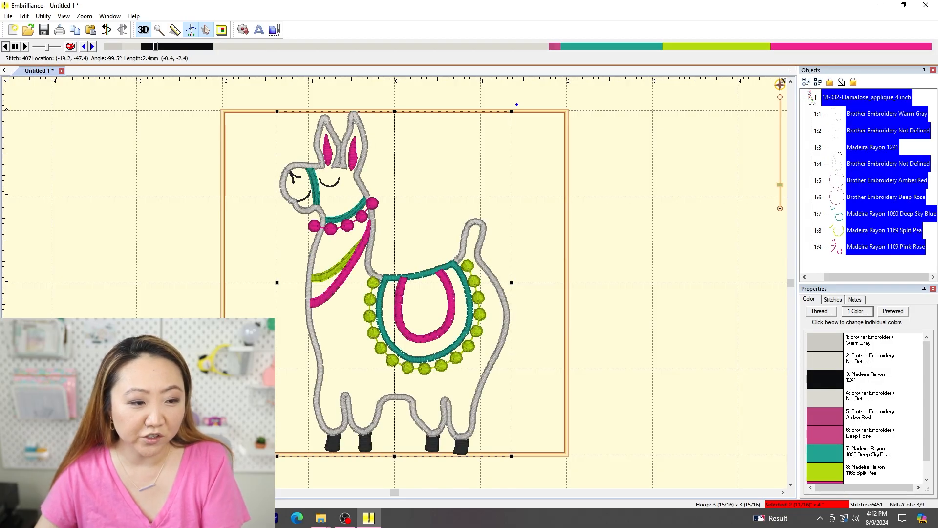
pyautogui.press('Delete')
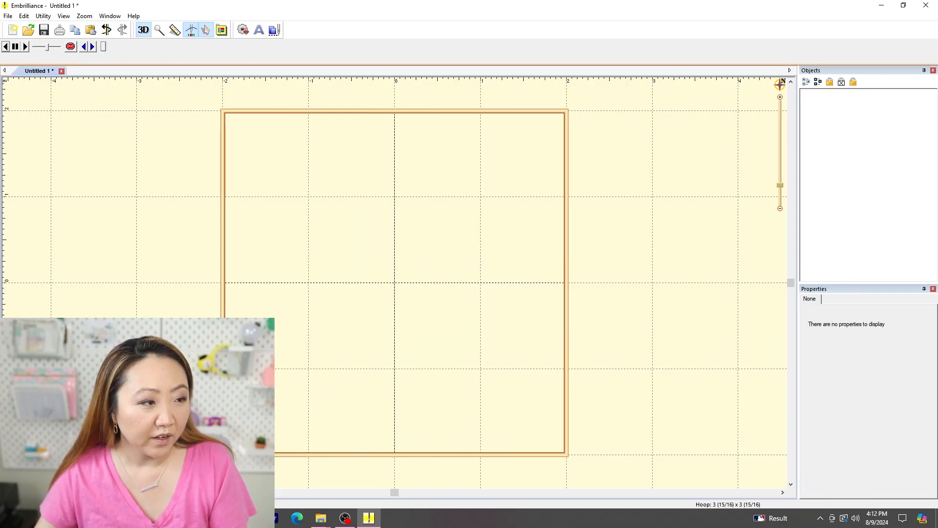
pyautogui.click(259, 30)
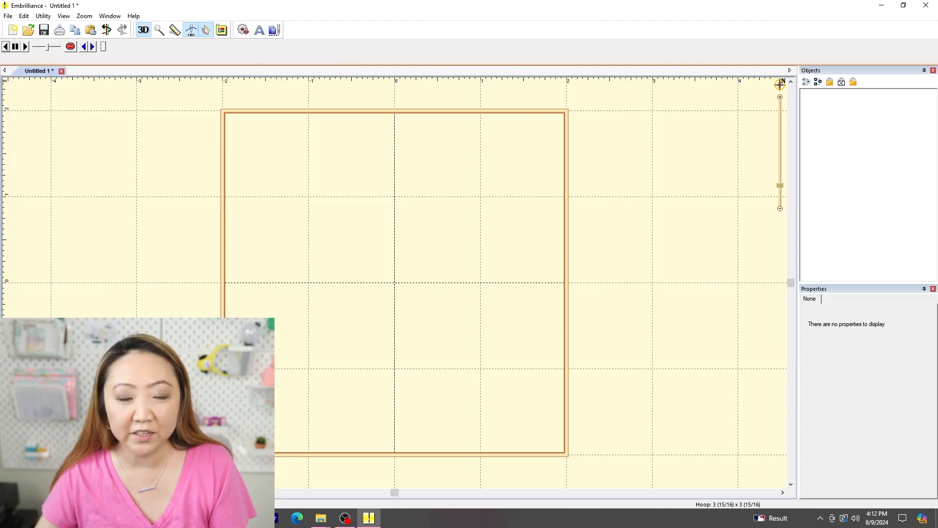
pyautogui.doubleClick(827, 332)
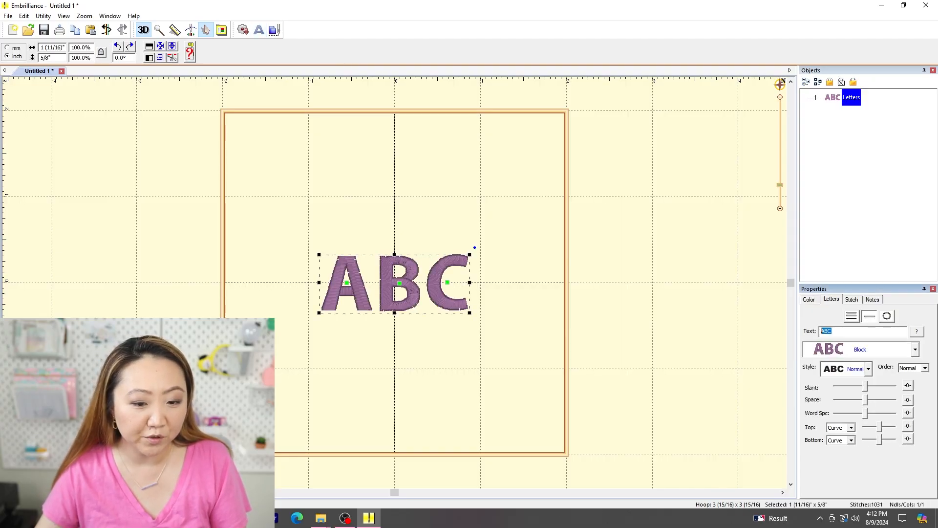
pyautogui.write('Jen\\')
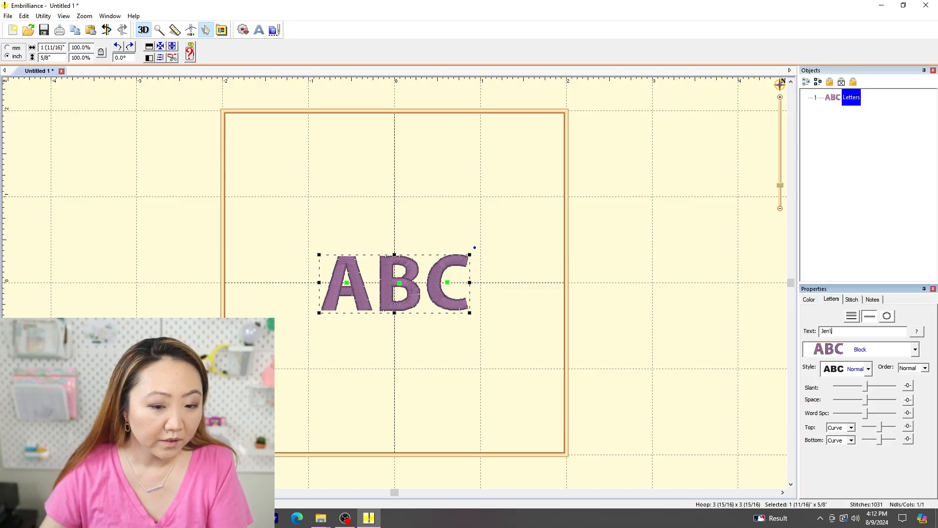
pyautogui.press('Return')
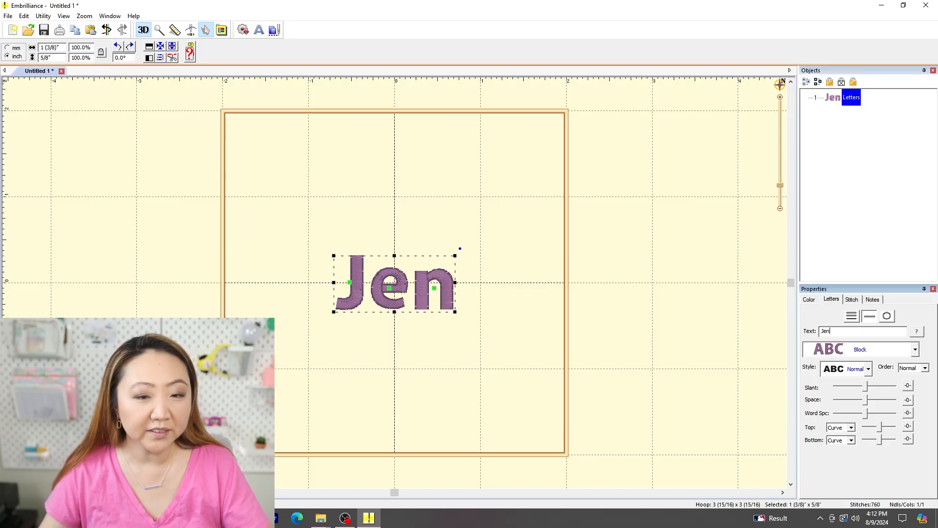
# Set the lettering's font to EYES OPEN 1-5 INCH and check that font's available characters and size limits
pyautogui.click(915, 349)
pyautogui.scroll(-1, 880, 214)
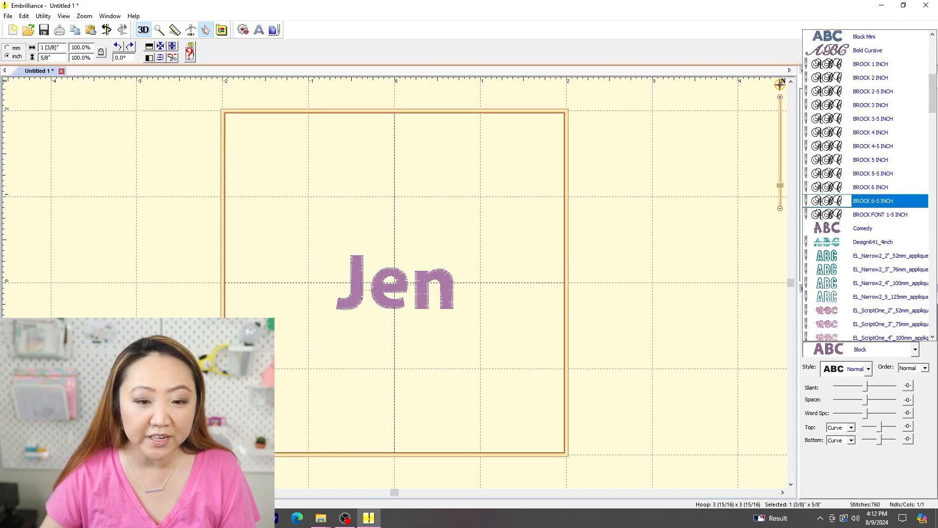
pyautogui.scroll(8, 880, 213)
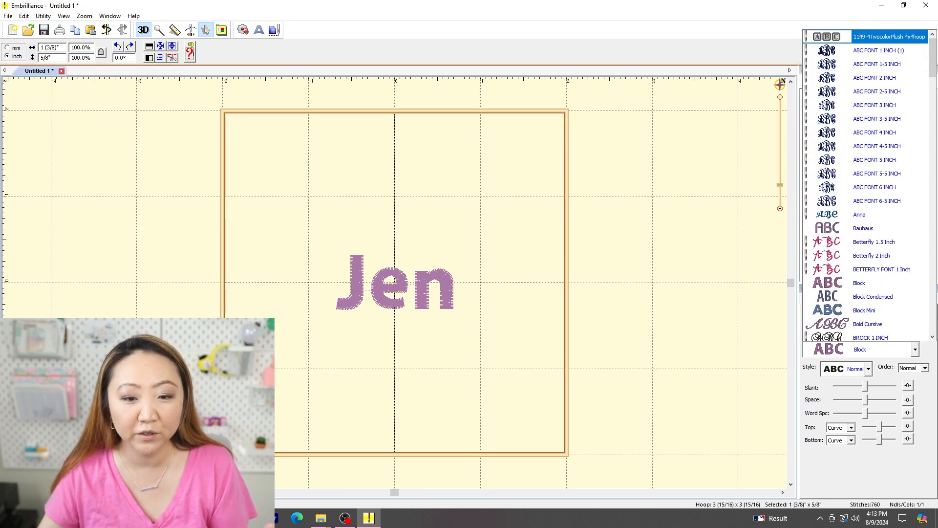
pyautogui.scroll(-2, 867, 186)
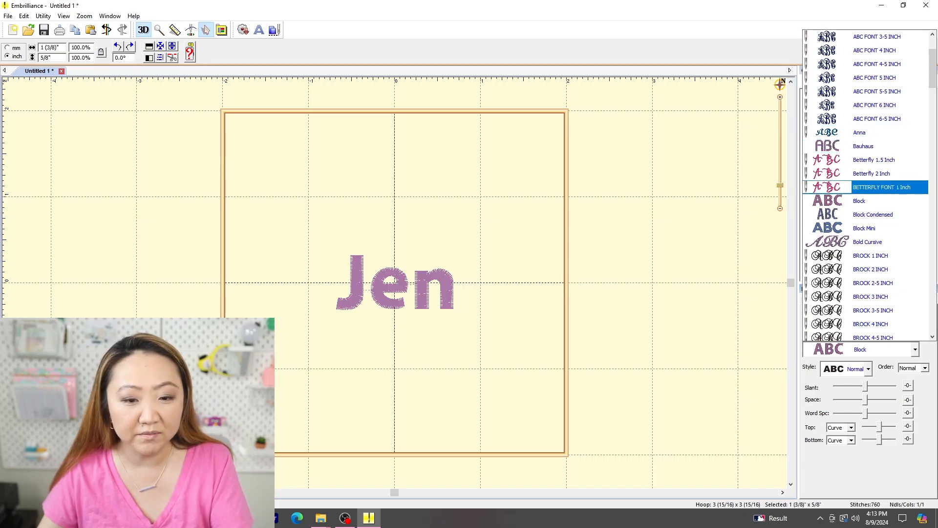
pyautogui.scroll(-8, 867, 186)
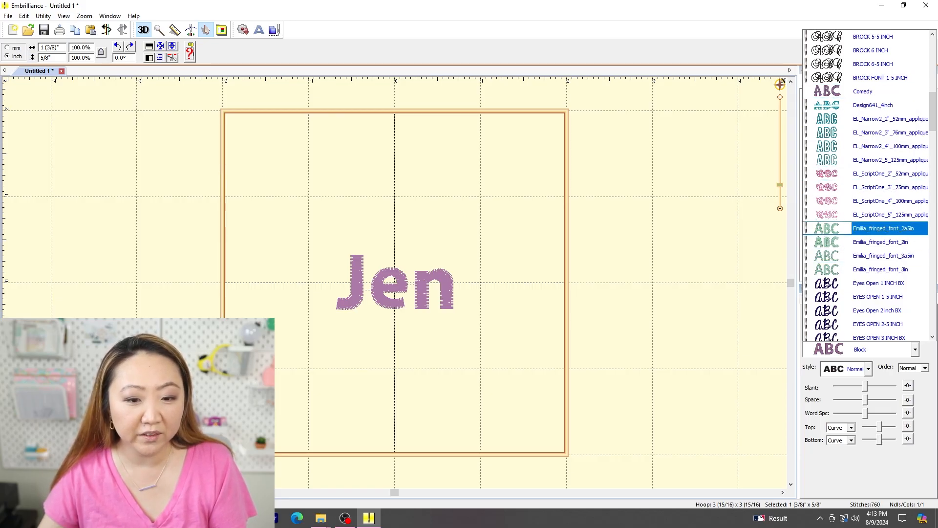
pyautogui.scroll(-3, 875, 235)
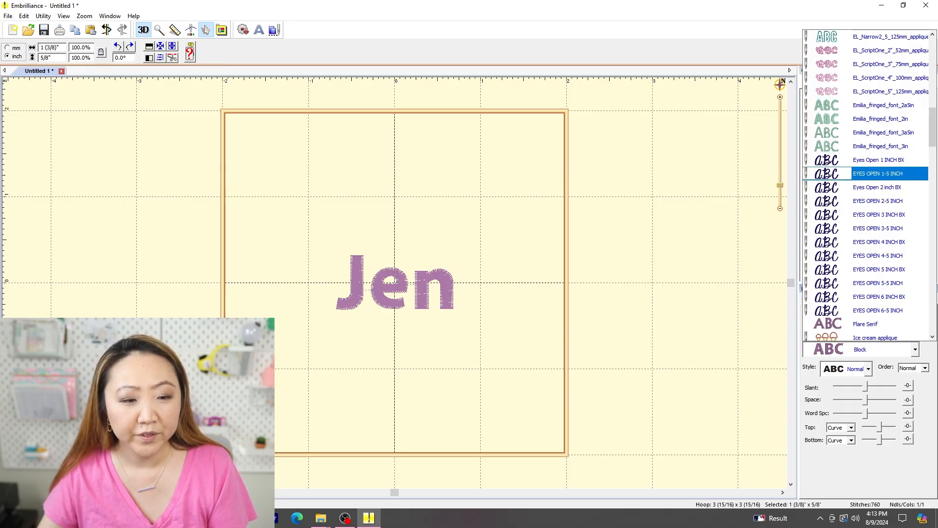
pyautogui.click(878, 173)
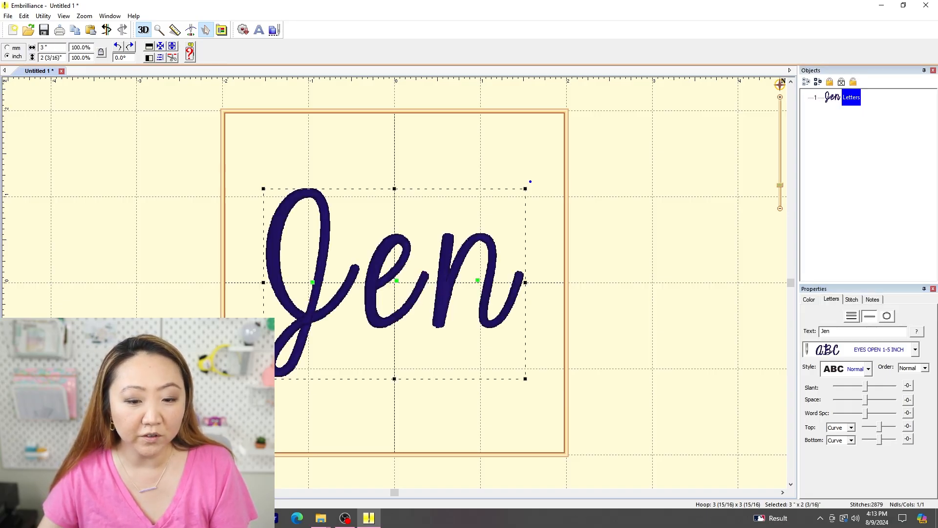
pyautogui.click(917, 331)
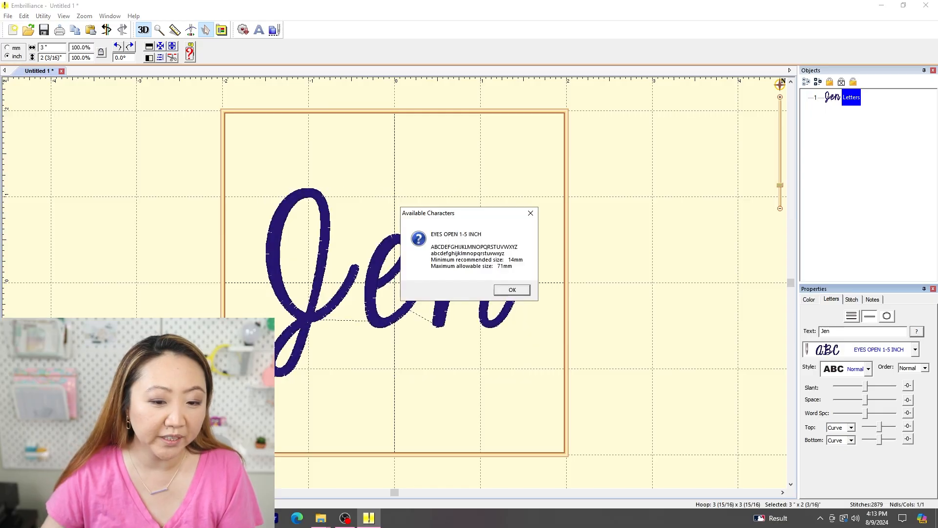
pyautogui.press('Return')
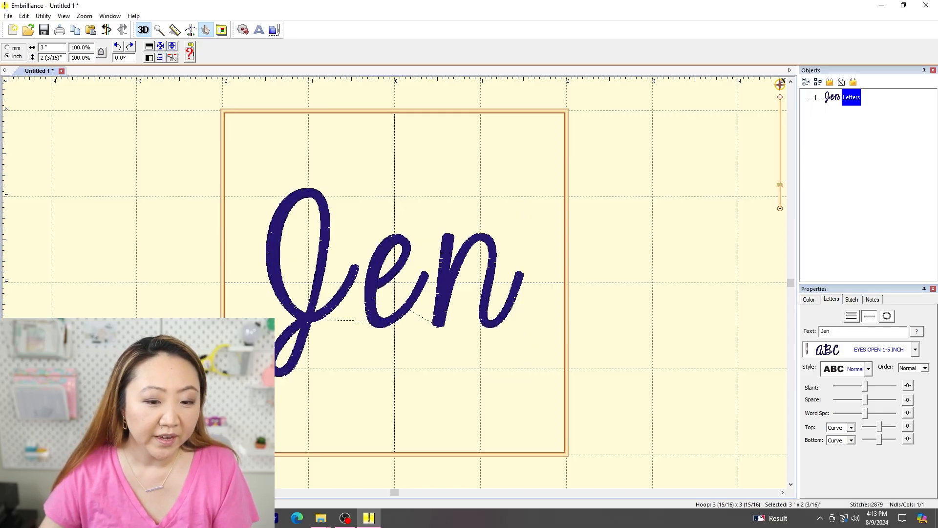
# Change the lettering's font to MUE_BallerinaScript_2in
pyautogui.click(916, 349)
pyautogui.scroll(-4, 899, 214)
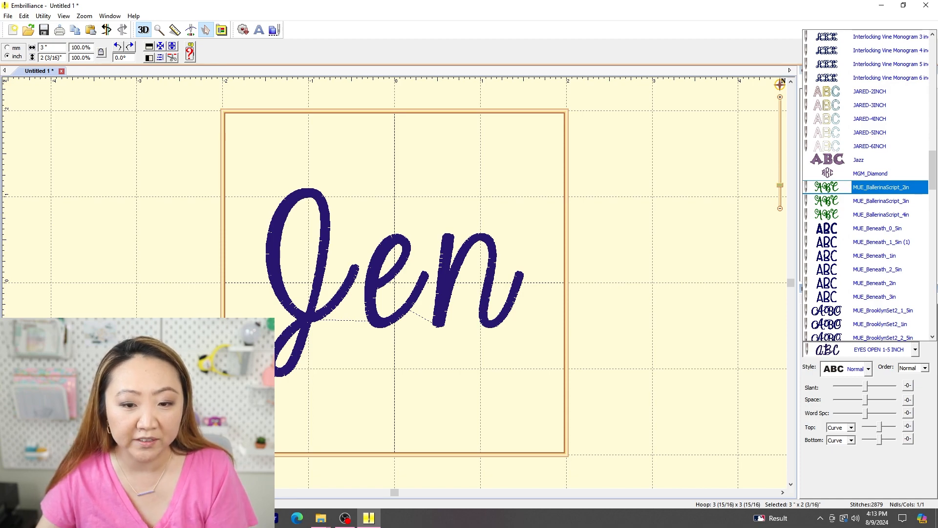
pyautogui.press('Return')
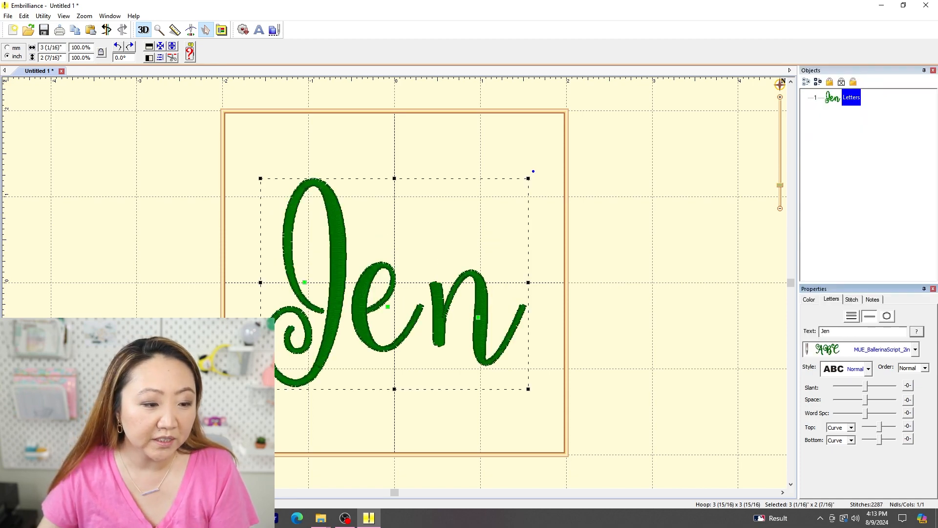
pyautogui.press('Escape')
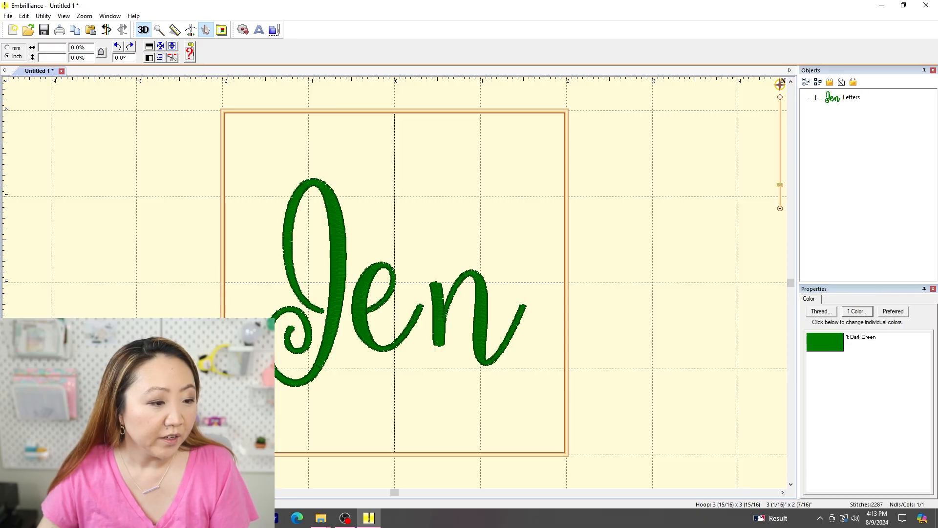
# Tighten the letter spacing of the name so the lettering is about 2 15/16 inches wide
pyautogui.click(852, 97)
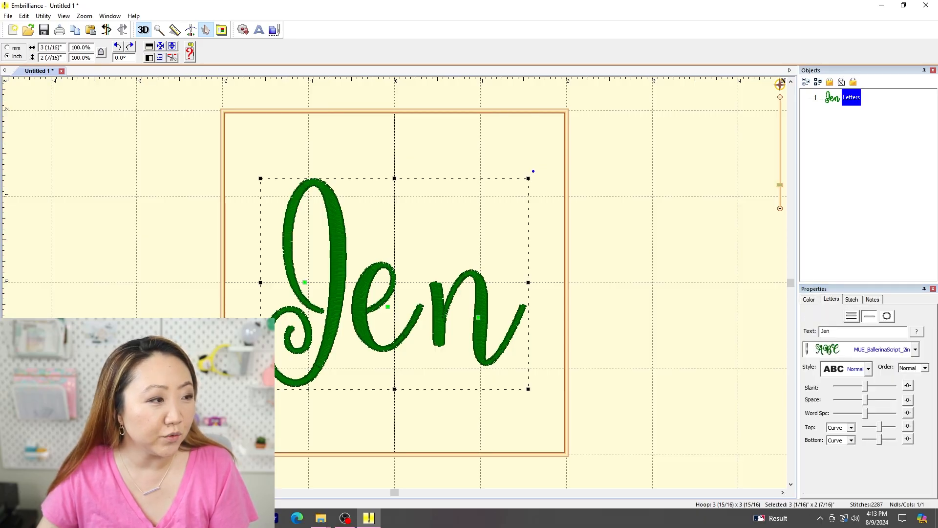
pyautogui.moveTo(865, 400); pyautogui.dragTo(836, 400)
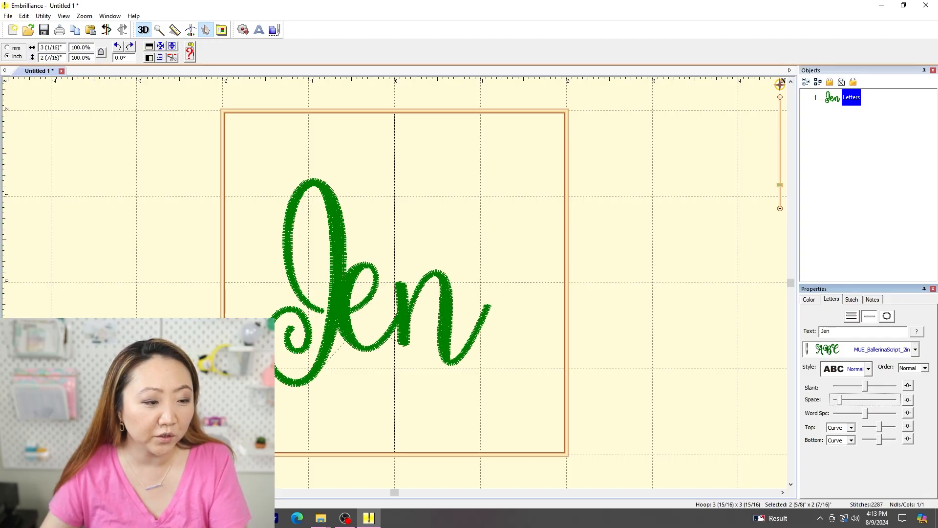
pyautogui.press('Right')
pyautogui.press('Right')
pyautogui.press('Right')
pyautogui.press('Right')
pyautogui.press('Right')
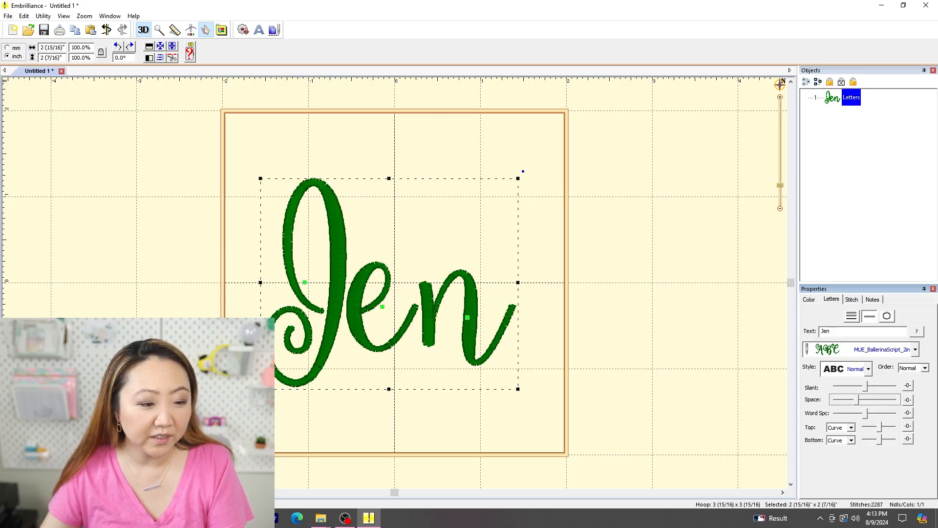
pyautogui.press('Escape')
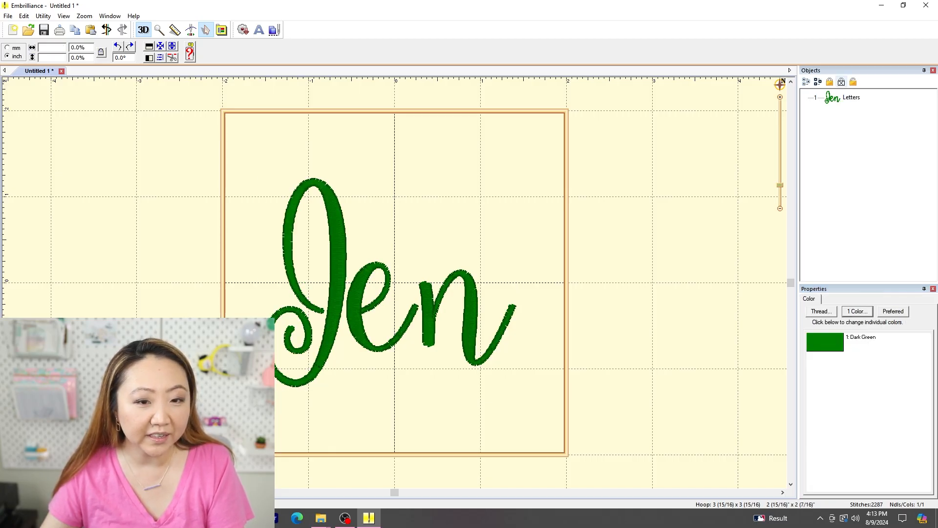
pyautogui.click(851, 97)
pyautogui.press('Escape')
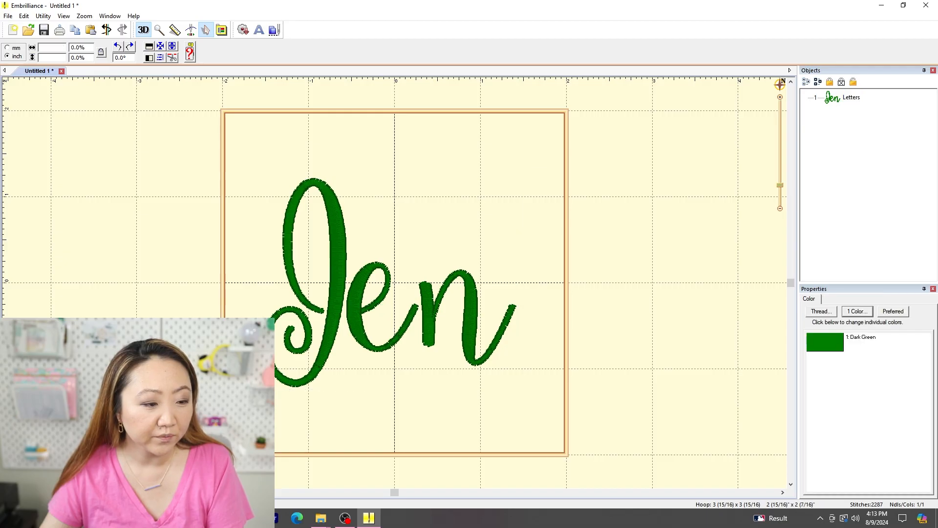
# Nudge the name's last letter closer to the one before it so they join, and center the lettering in the hoop
pyautogui.click(852, 97)
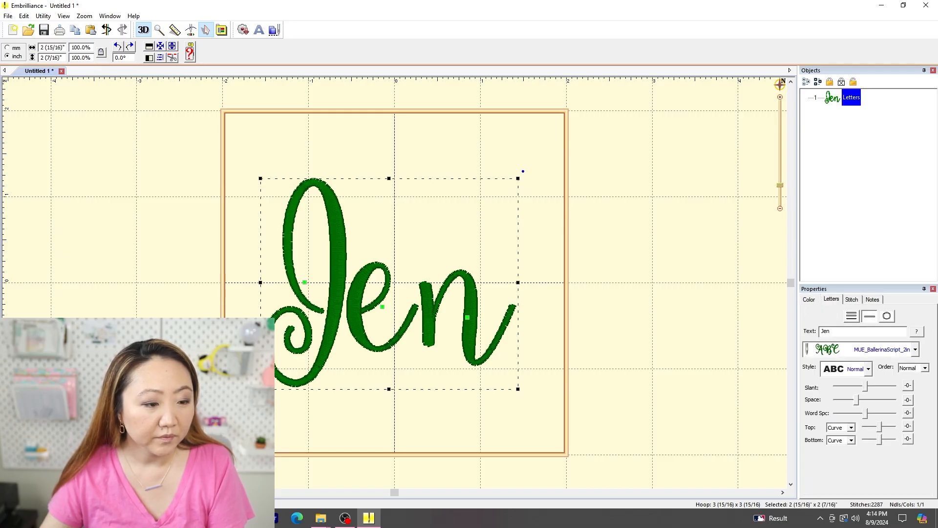
pyautogui.click(467, 318)
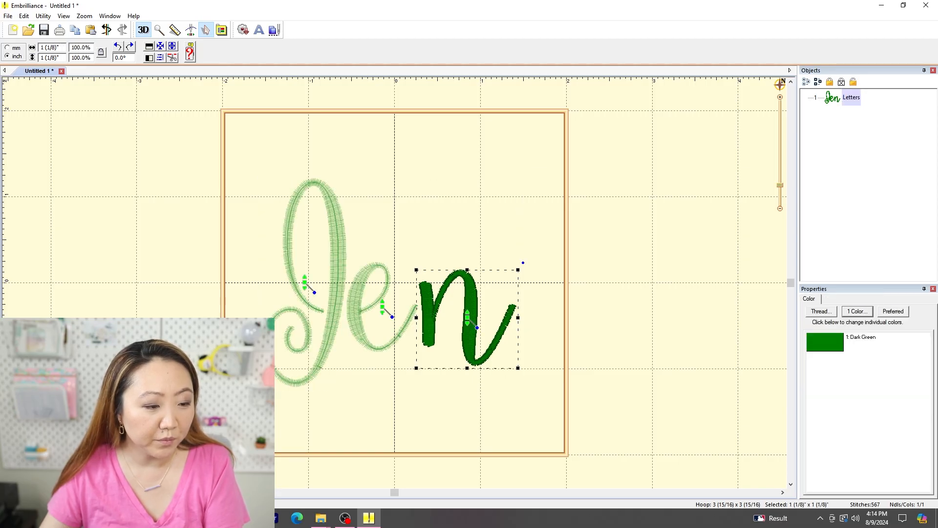
pyautogui.press('Left')
pyautogui.press('Left')
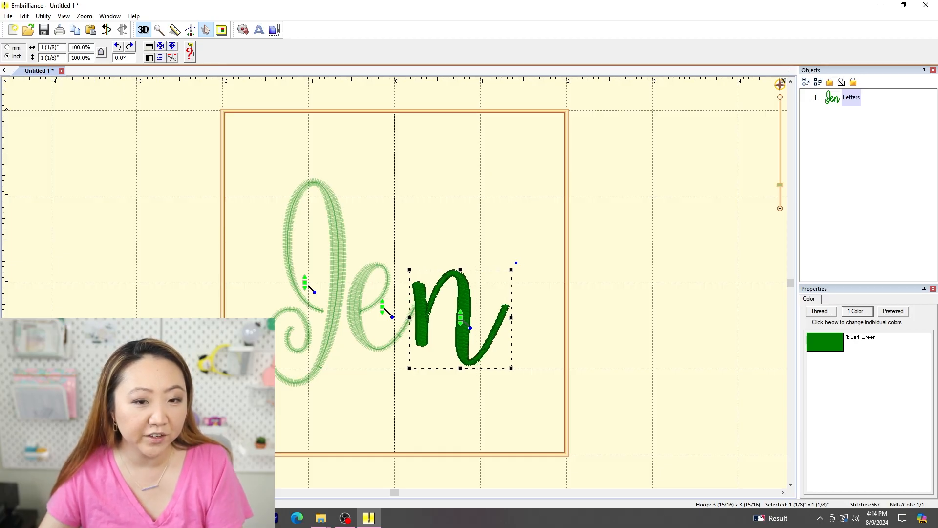
pyautogui.press('Escape')
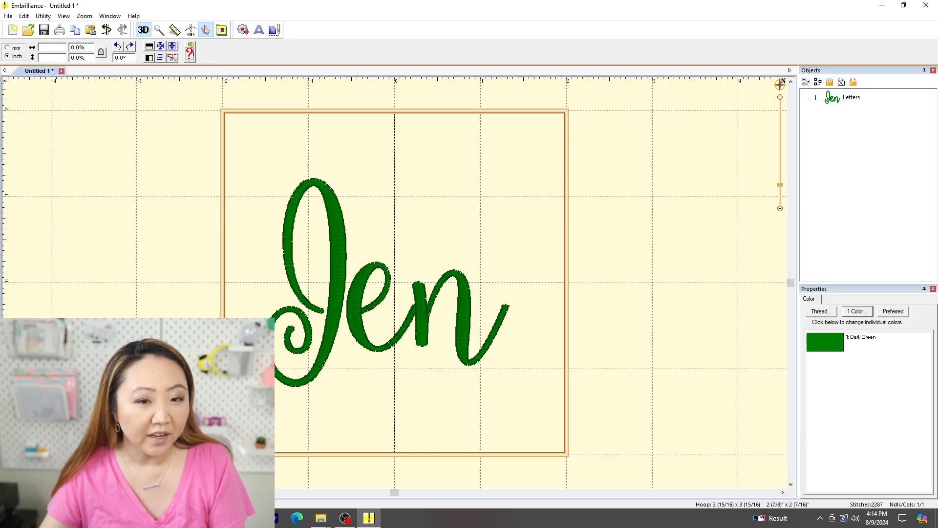
pyautogui.click(852, 97)
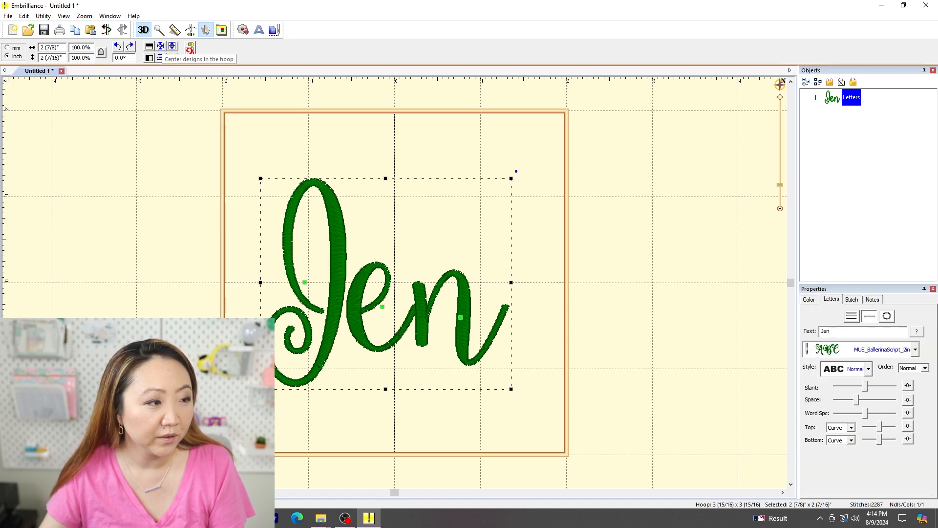
pyautogui.click(160, 46)
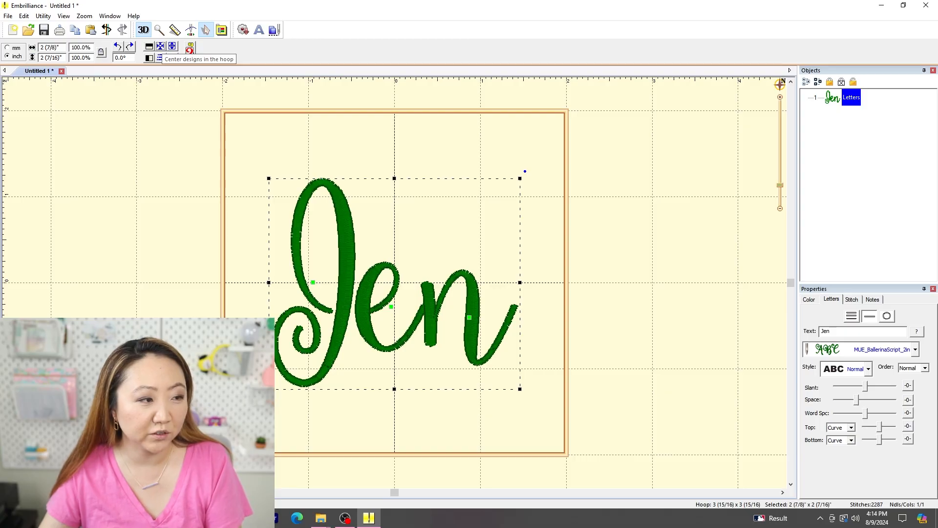
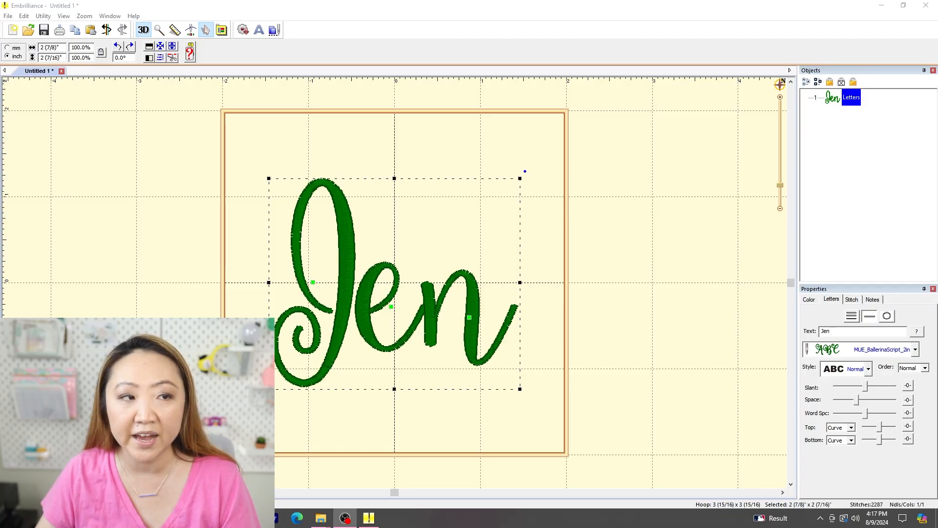
# Open the hoop preferences and look through the PES hoop sizes around the selected 100mm x 100mm hoop
pyautogui.click(45, 7)
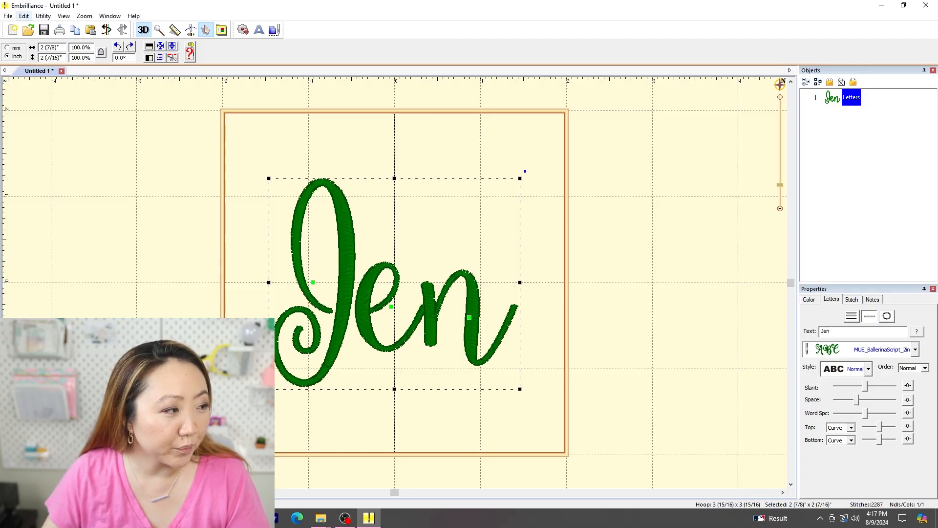
pyautogui.click(23, 16)
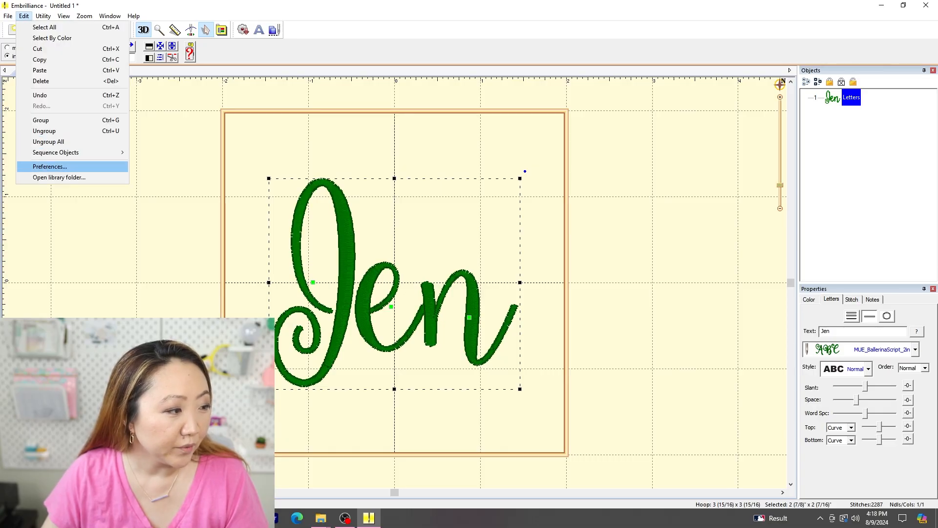
pyautogui.click(44, 166)
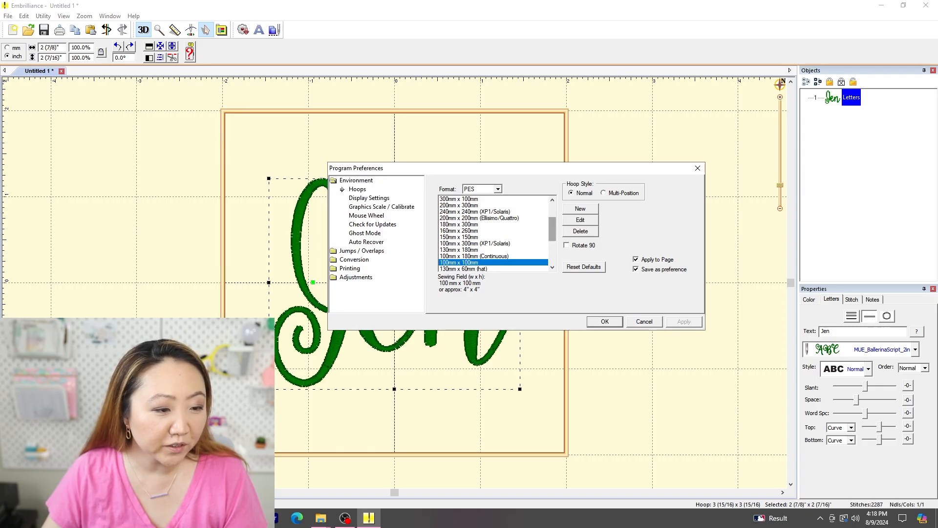
pyautogui.scroll(-4, 494, 233)
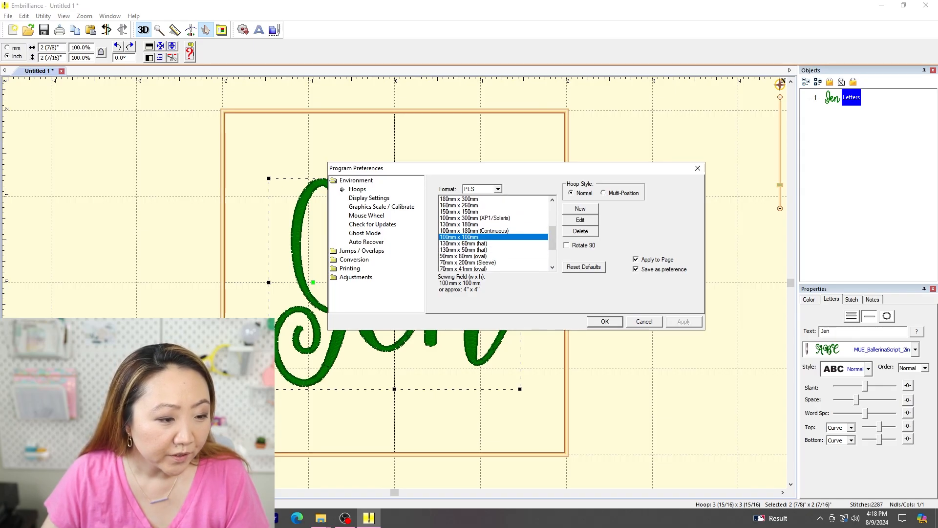
pyautogui.click(459, 237)
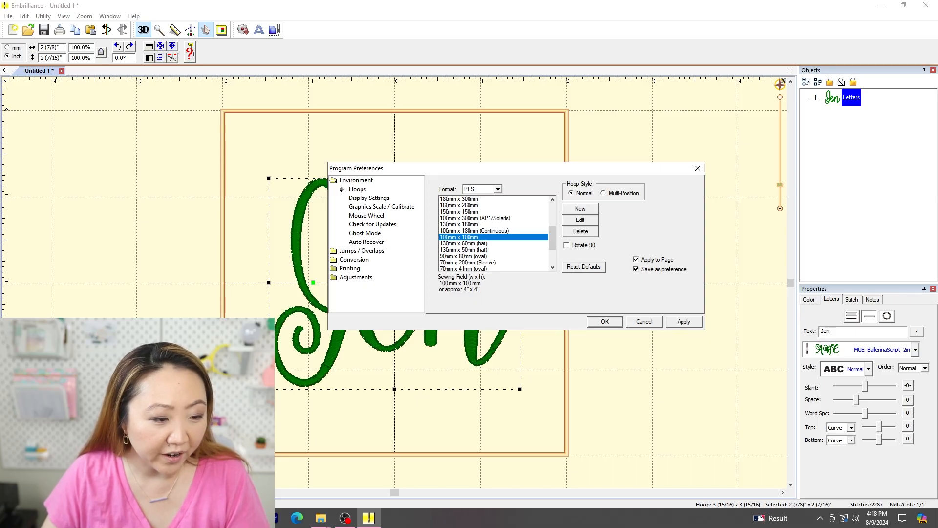
pyautogui.scroll(-3, 494, 233)
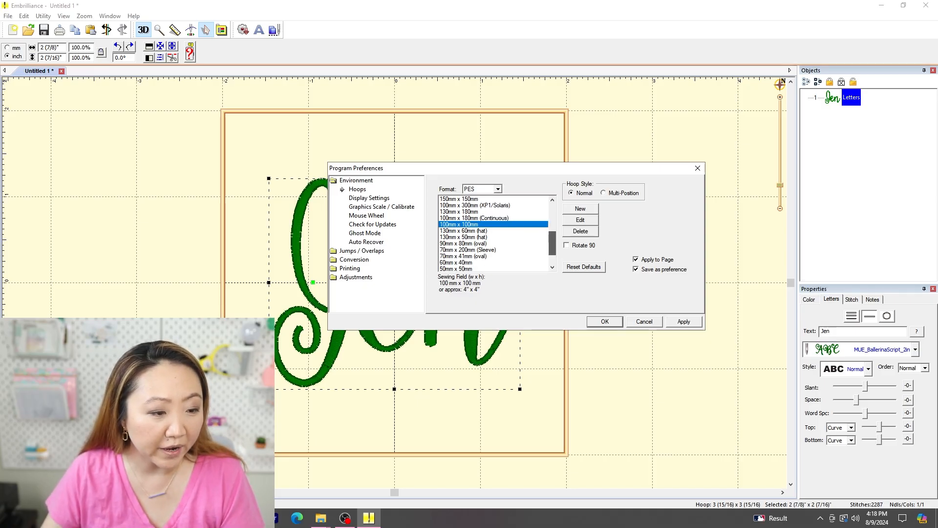
pyautogui.scroll(4, 493, 234)
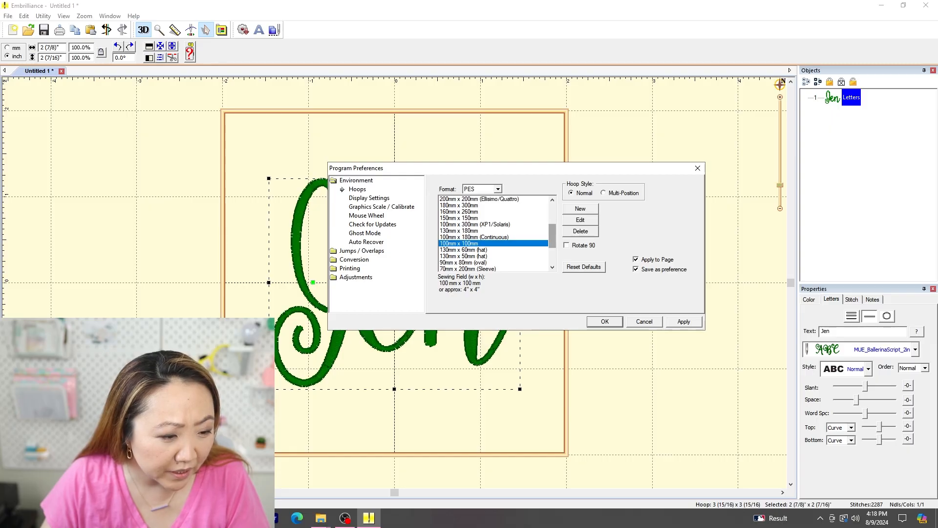
pyautogui.scroll(-7, 494, 234)
pyautogui.scroll(5, 494, 234)
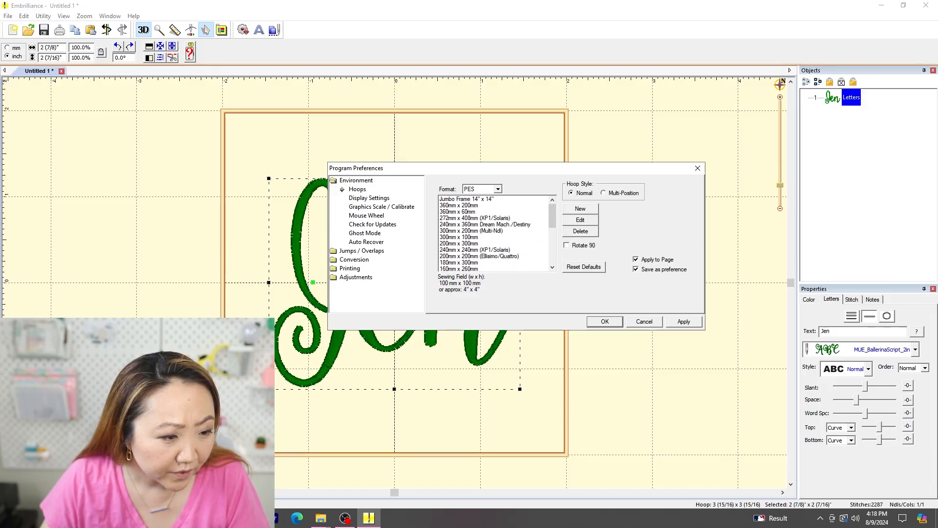
# Step through the larger PES hoops from Jumbo Frame 14" x 14" to 200mm x 300mm, checking each sewing field
pyautogui.click(467, 199)
pyautogui.press('Down')
pyautogui.press('Down')
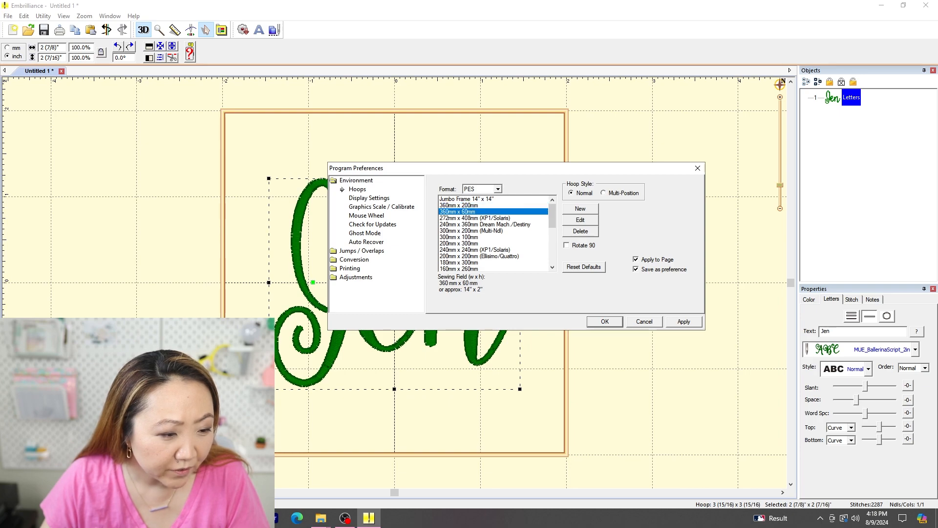
pyautogui.press('Down')
pyautogui.press('Down')
pyautogui.press('Down')
pyautogui.press('Down')
pyautogui.press('Down')
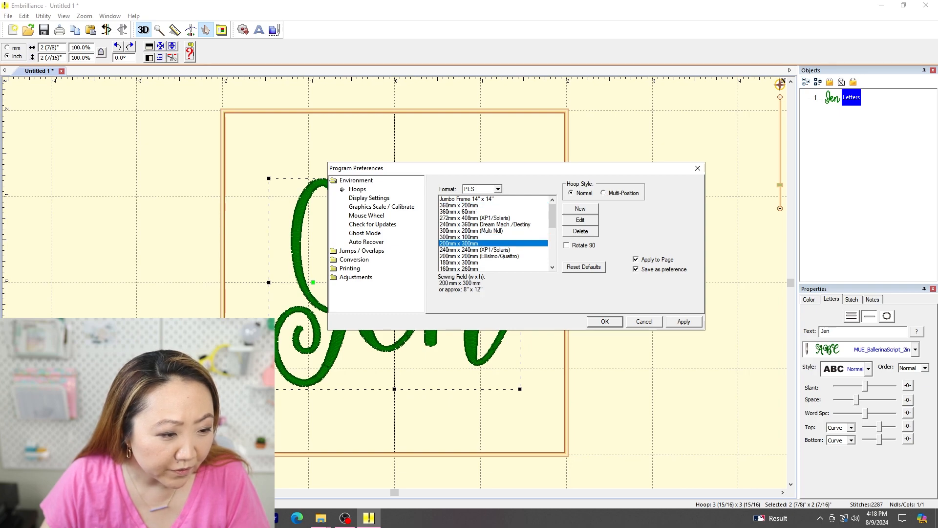
# Continue through the mid-size hoops to 150mm x 150mm, checking each one's approximate size in inches
pyautogui.scroll(-1, 494, 234)
pyautogui.scroll(-2, 494, 233)
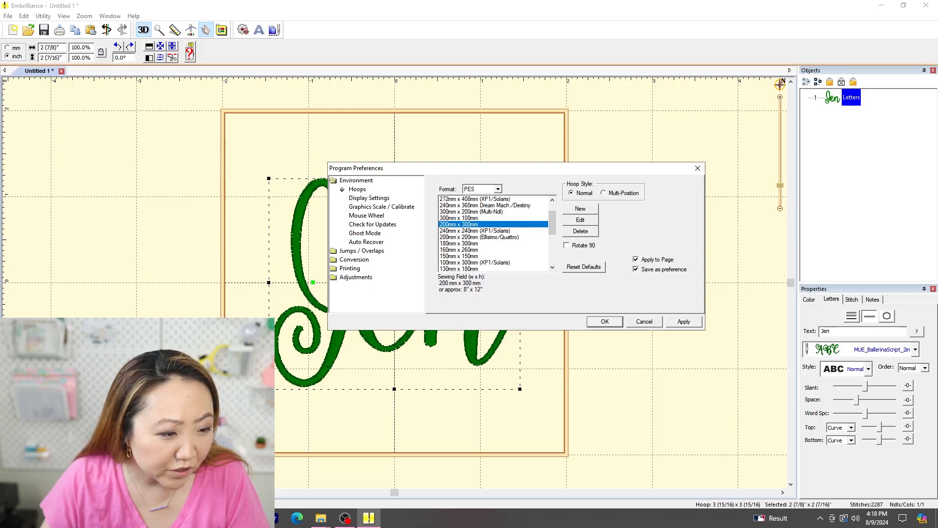
pyautogui.press('Down')
pyautogui.press('Down')
pyautogui.press('Down')
pyautogui.press('Down')
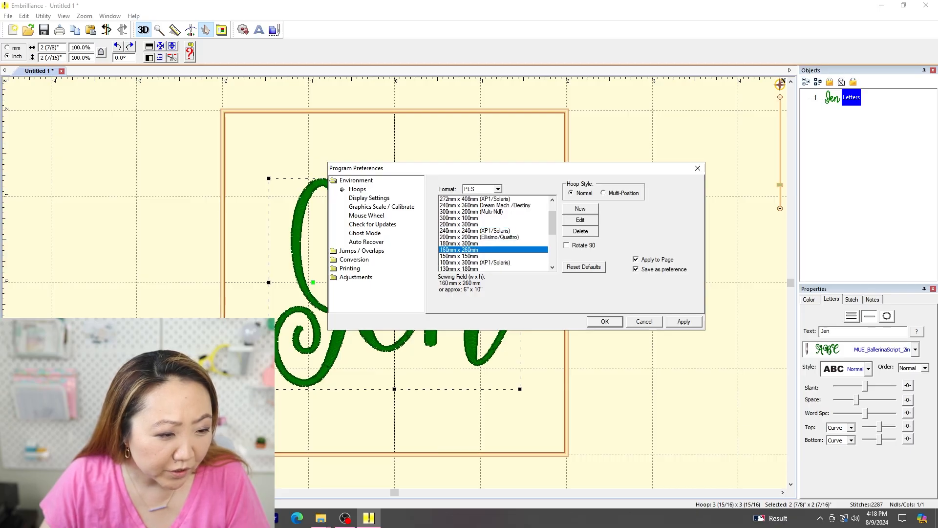
pyautogui.press('Down')
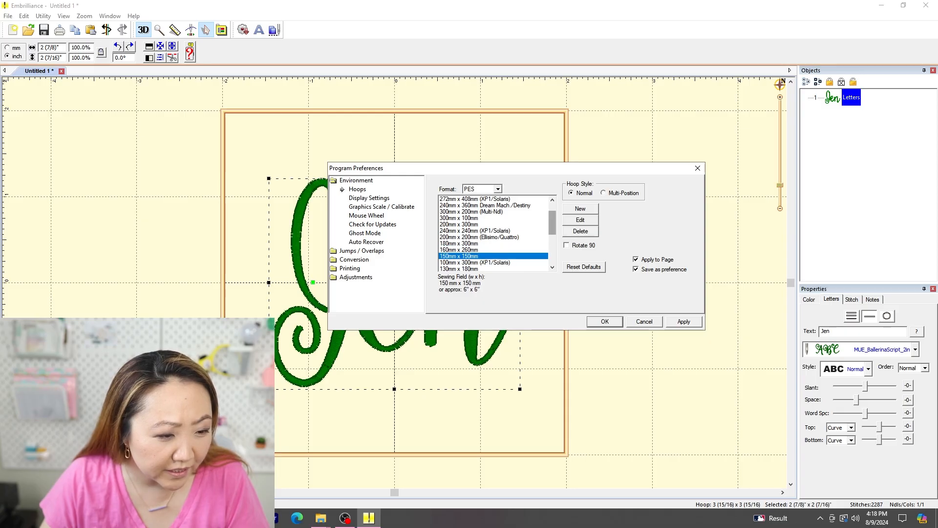
pyautogui.scroll(-5, 494, 233)
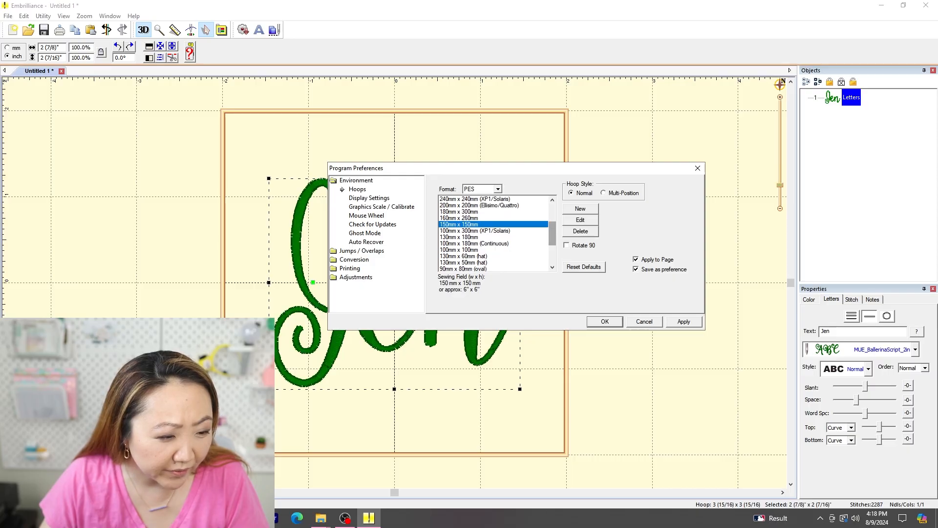
# Set the page's hoop to 130mm x 180mm and bring the whole hoop into view
pyautogui.click(459, 237)
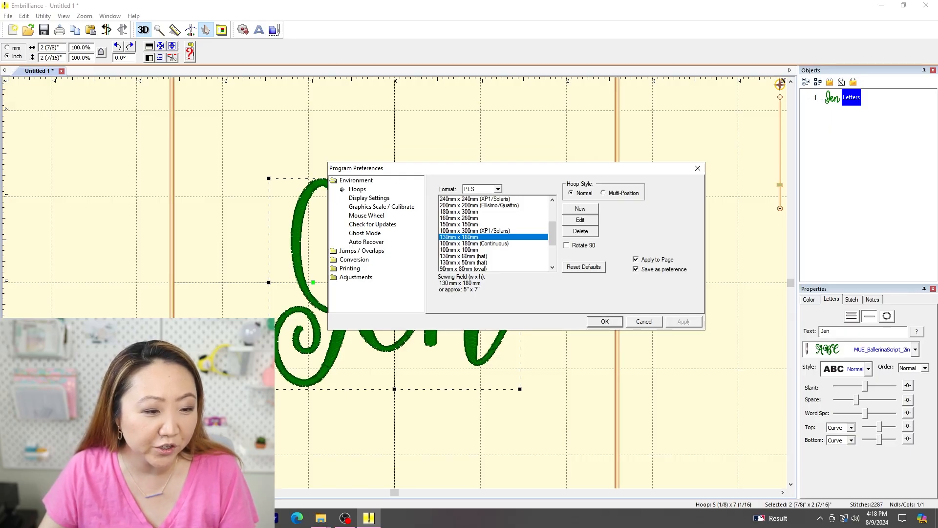
pyautogui.press('Return')
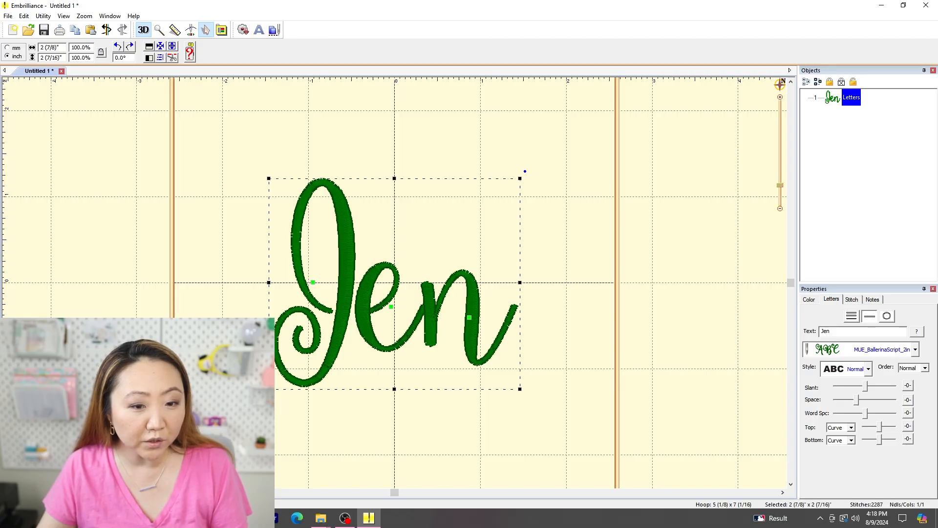
pyautogui.scroll(-1, 395, 282)
pyautogui.moveTo(780, 186); pyautogui.dragTo(780, 193)
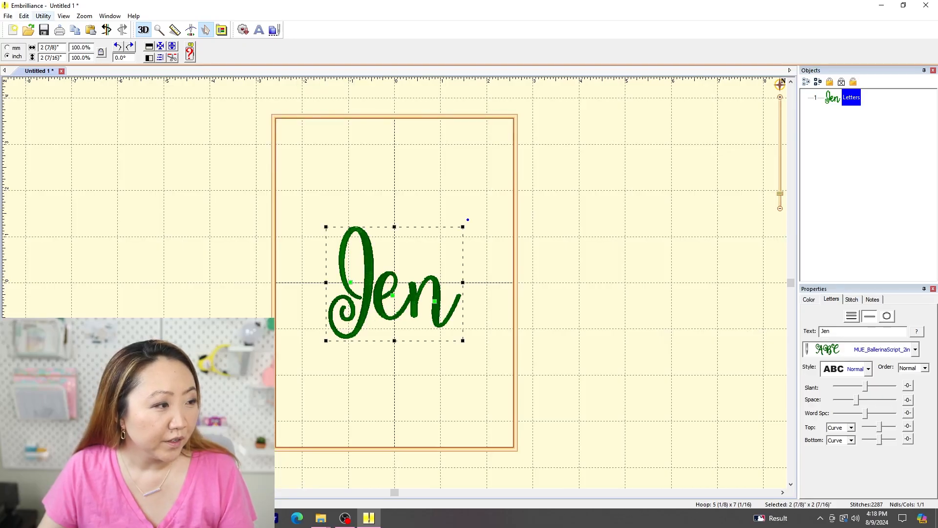
# Apply a 90-degree rotation to the 130mm x 180mm hoop and turn the rotation back off
pyautogui.click(24, 15)
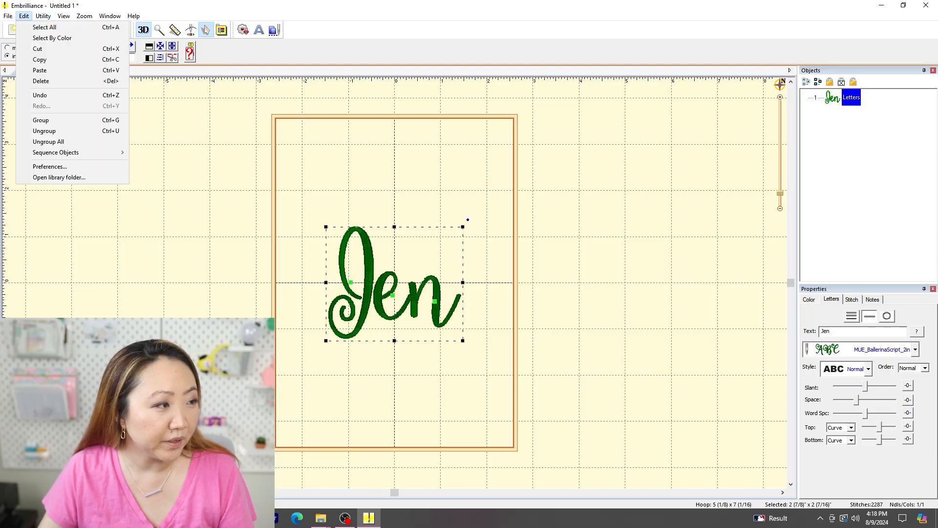
pyautogui.click(50, 167)
pyautogui.click(567, 245)
pyautogui.click(684, 322)
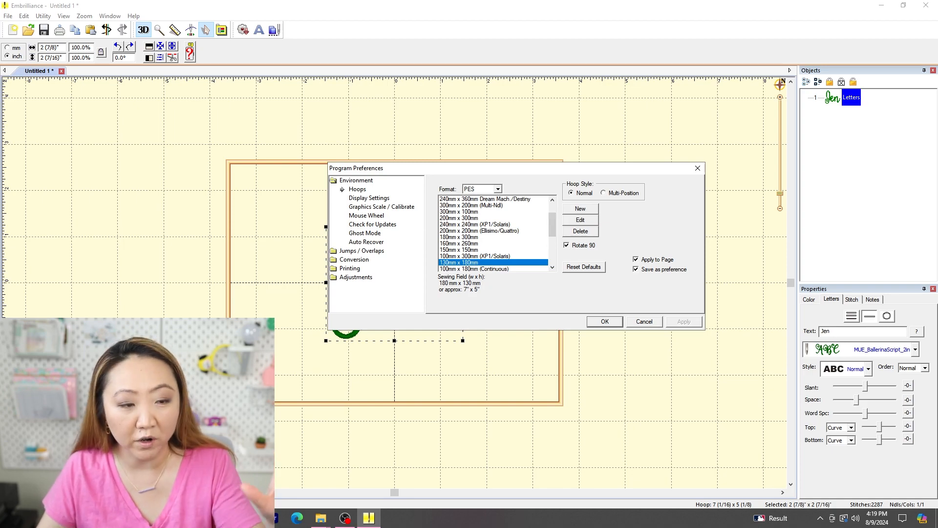
pyautogui.click(567, 245)
pyautogui.click(684, 321)
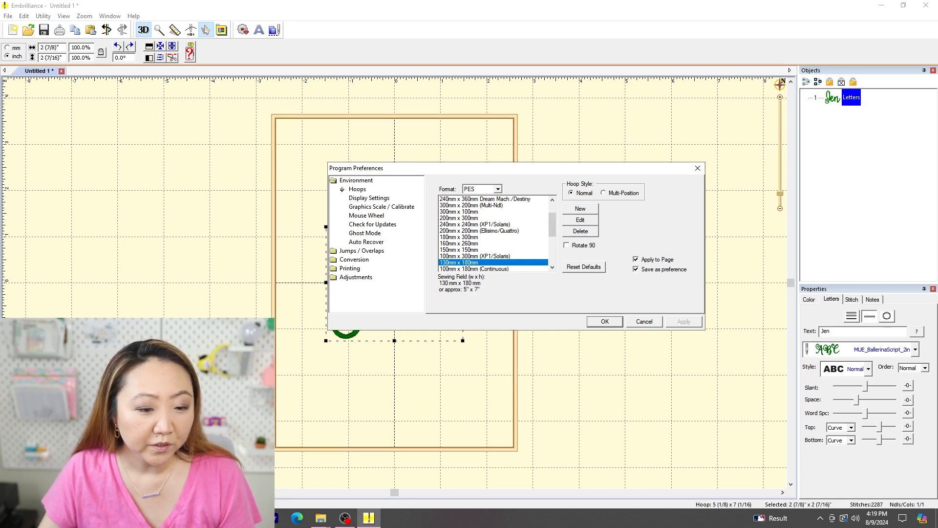
pyautogui.click(605, 322)
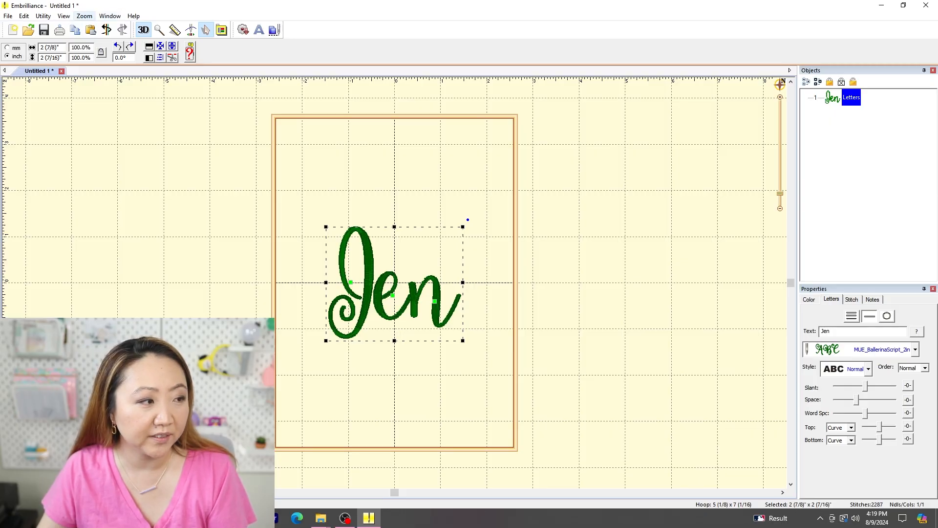
pyautogui.click(43, 16)
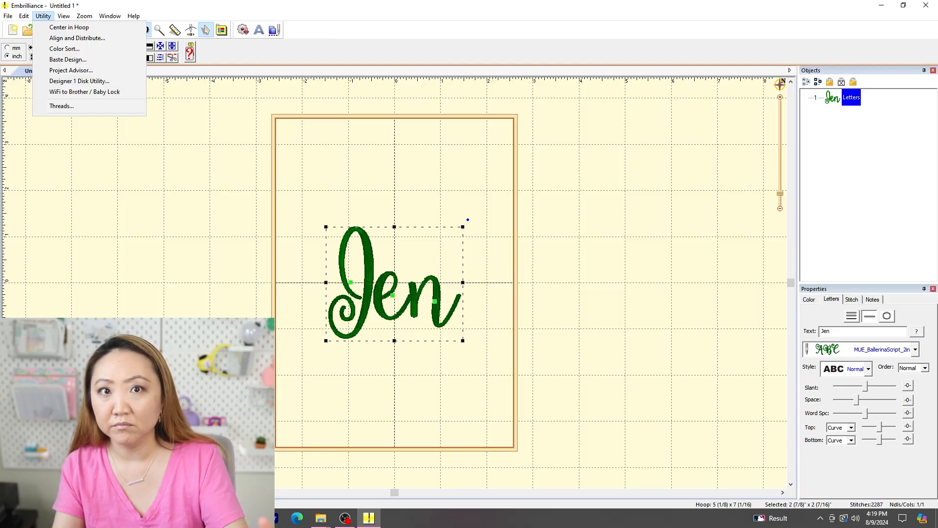
pyautogui.moveTo(8, 16)
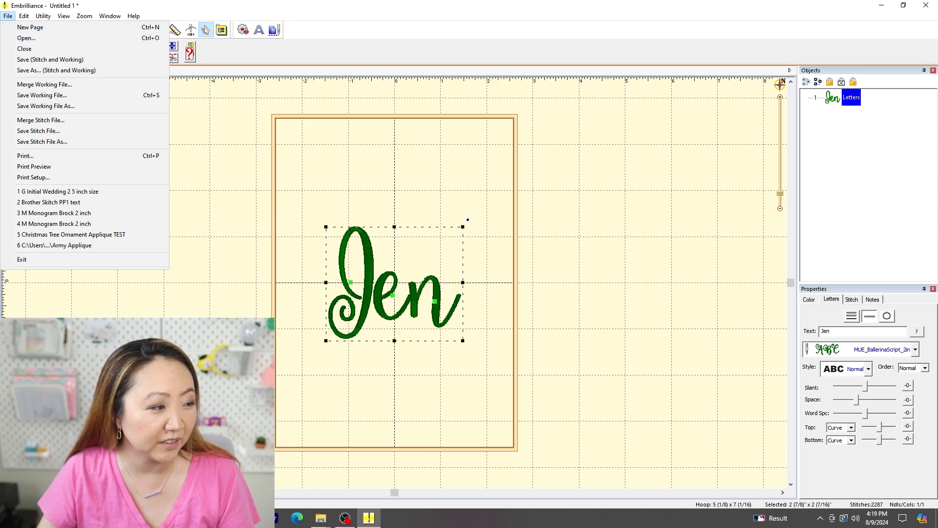
pyautogui.moveTo(44, 15)
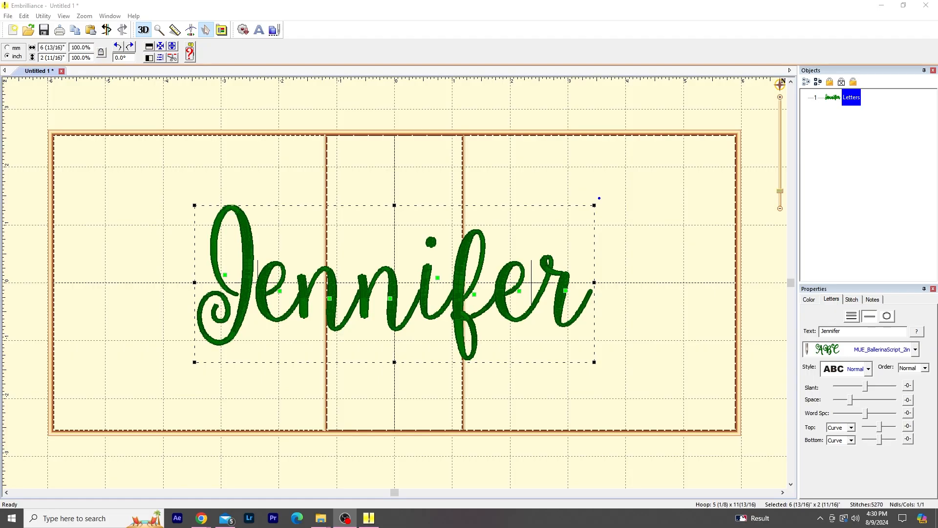
# Open the hoop preferences and look through the list of Normal style hoops down to the smallest sizes
pyautogui.click(8, 16)
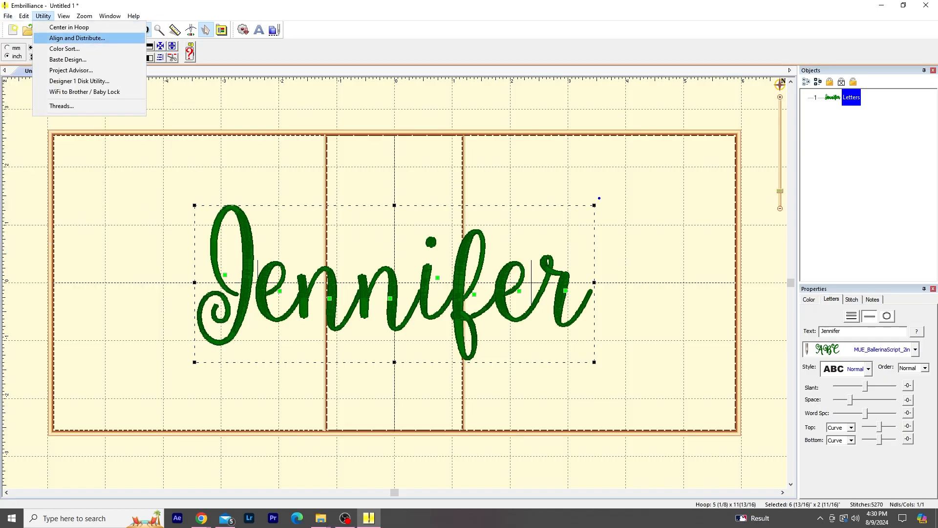
pyautogui.moveTo(24, 16)
pyautogui.click(50, 166)
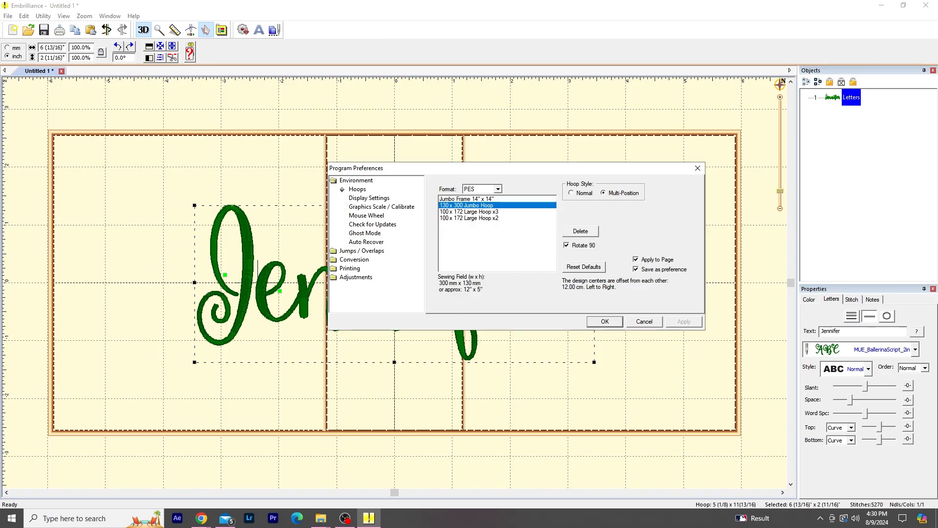
pyautogui.click(358, 190)
pyautogui.click(572, 193)
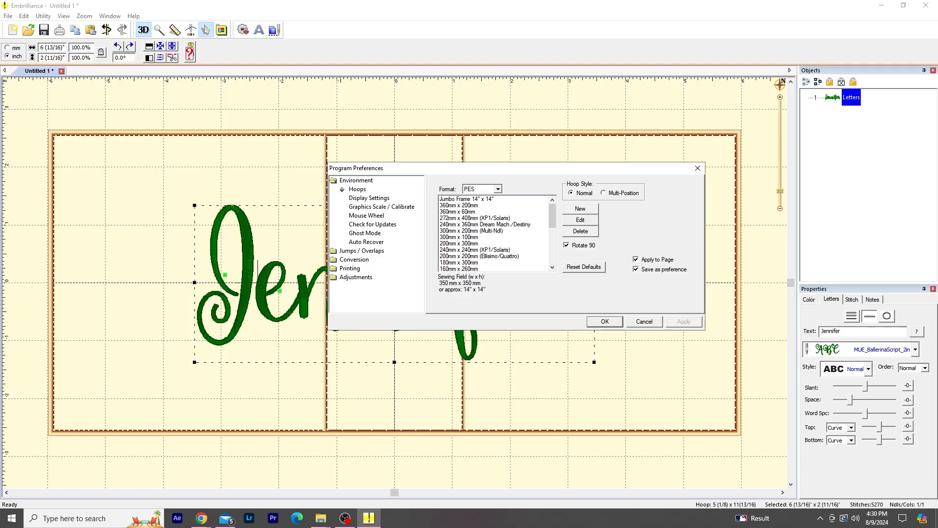
pyautogui.moveTo(553, 216); pyautogui.dragTo(553, 251)
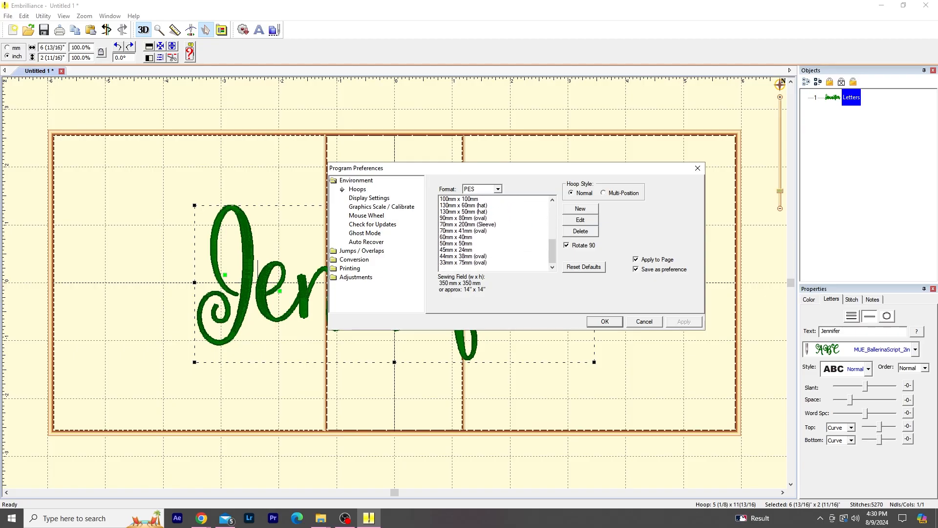
# Switch to the Multi-Position hoop style and check the 100 x 172 Large Hoop x3 and x2 entries
pyautogui.click(603, 192)
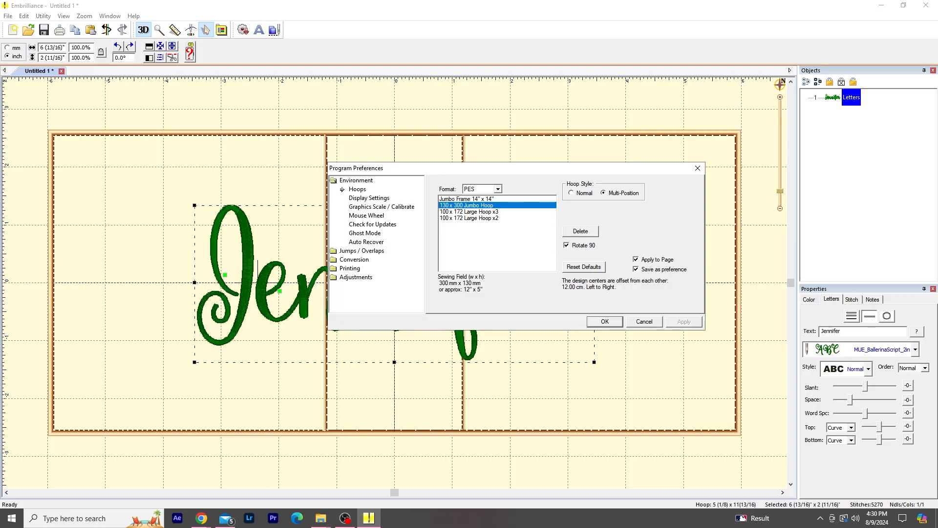
pyautogui.click(470, 211)
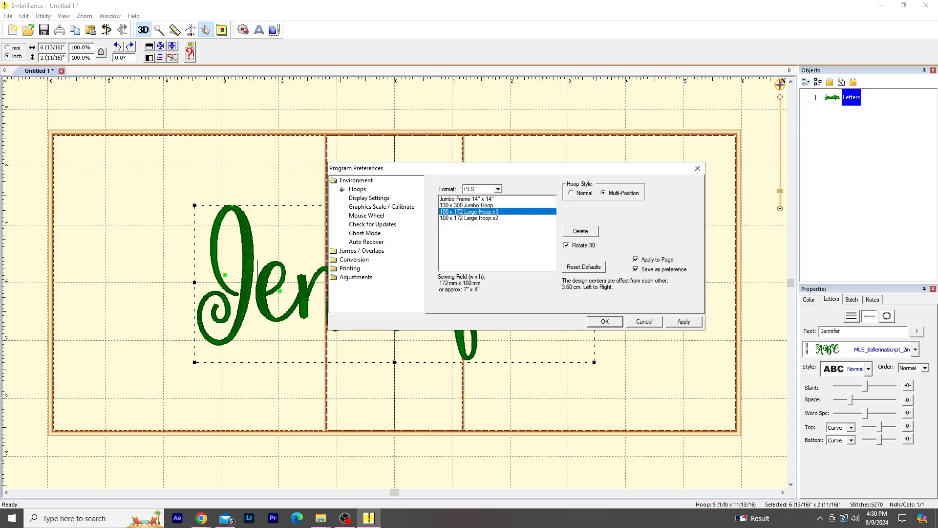
pyautogui.click(469, 218)
# Apply the 130 x 300 Jumbo Hoop with Rotate 90 enabled to the page
pyautogui.press('Up')
pyautogui.press('Up')
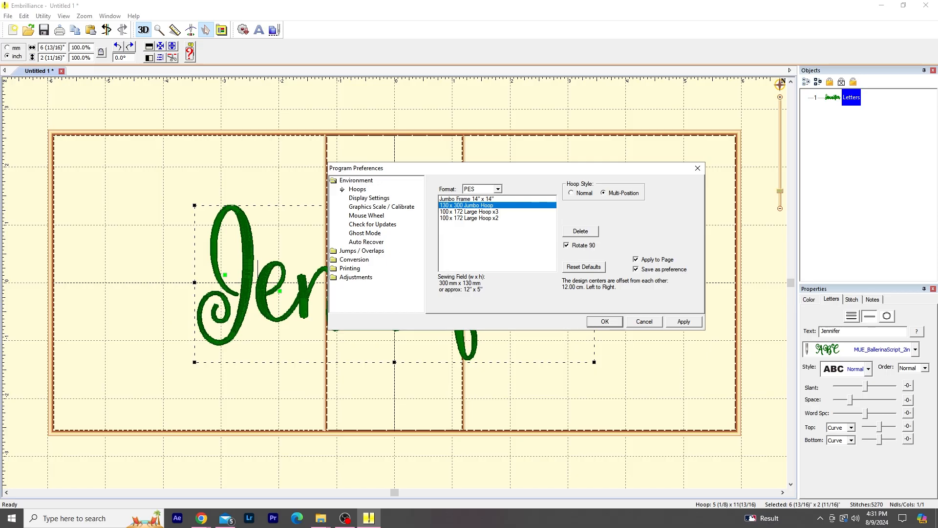
pyautogui.click(684, 322)
pyautogui.click(567, 245)
pyautogui.click(567, 245)
pyautogui.click(604, 321)
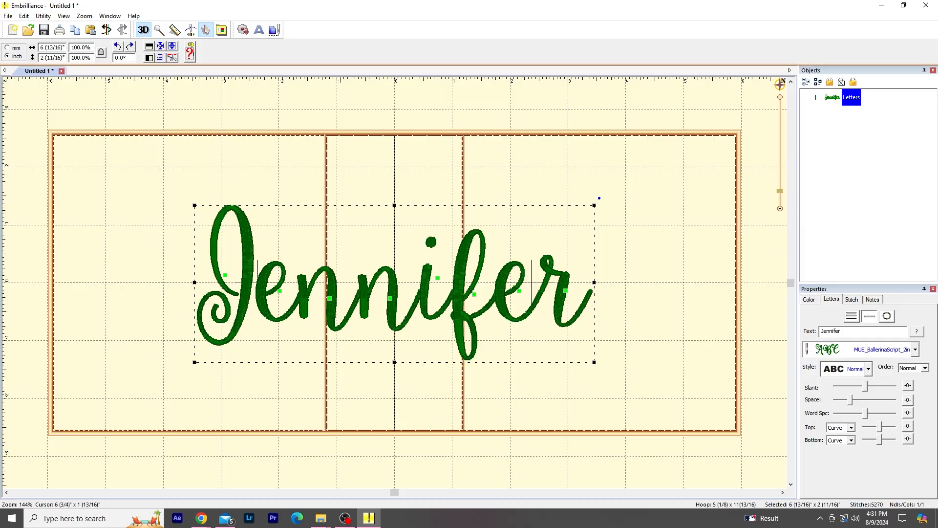
# Add the letter "s" to the end of the lettering's name and deselect the lettering
pyautogui.write('s')
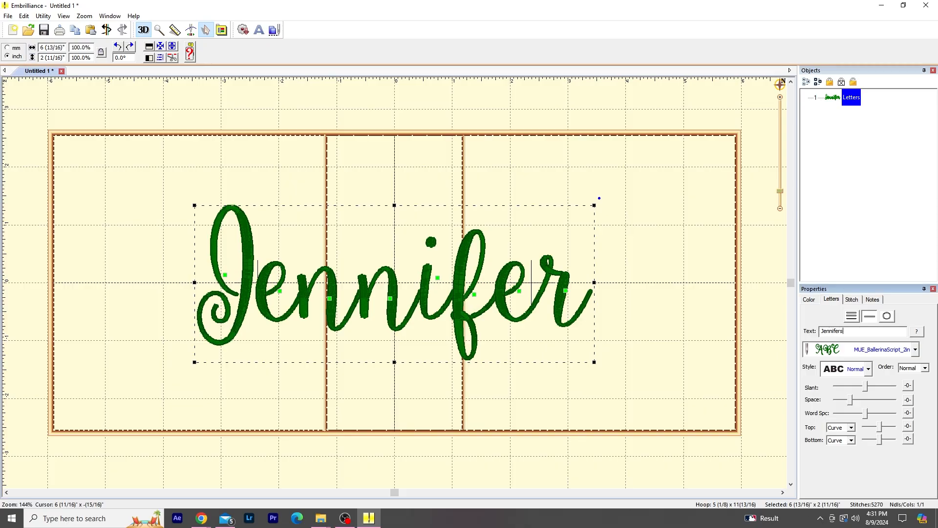
pyautogui.click(684, 375)
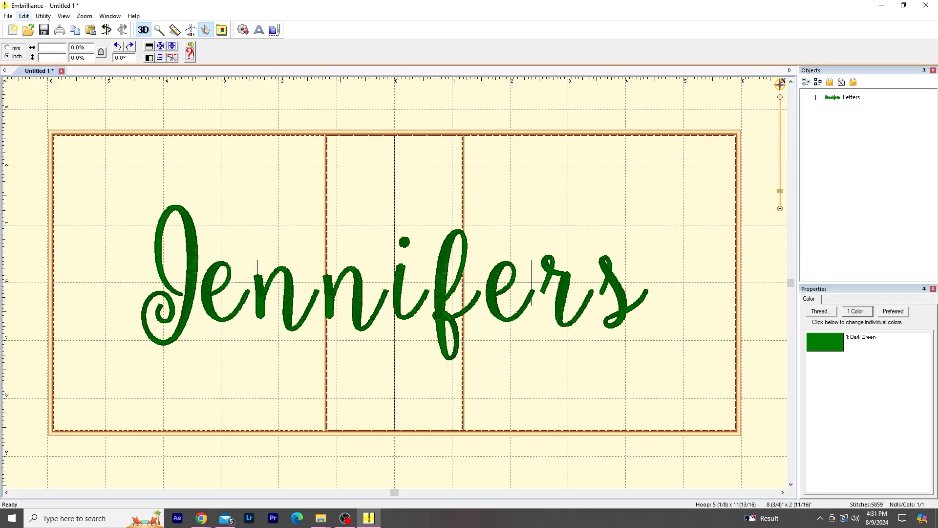
# Remove the final letter "s" from the name lettering
pyautogui.click(24, 16)
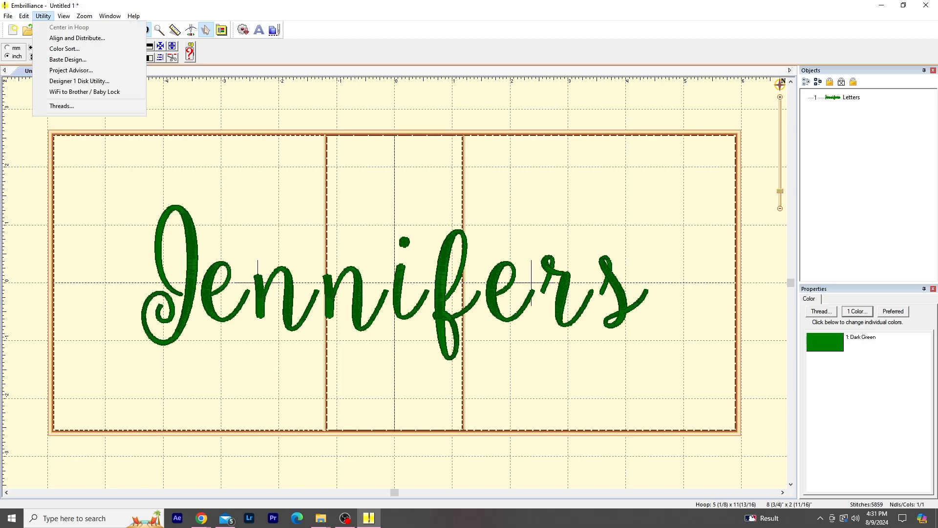
pyautogui.click(43, 16)
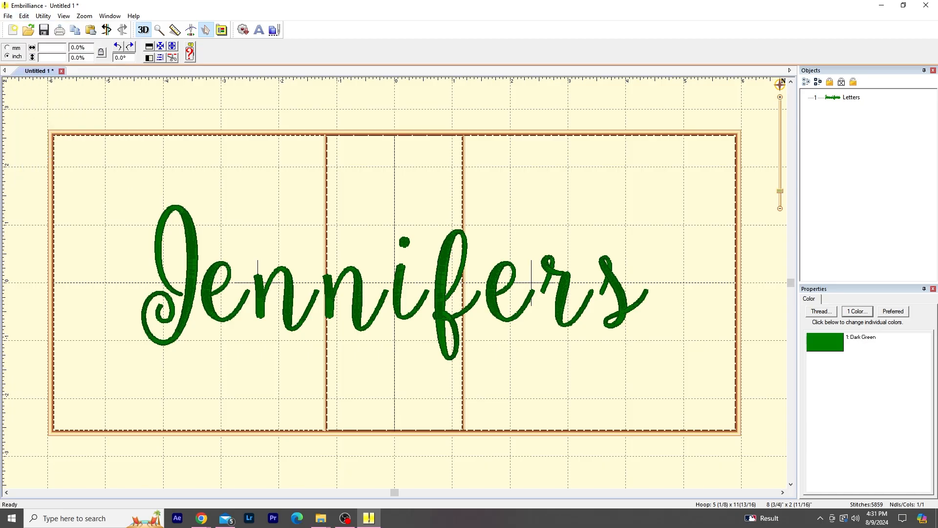
pyautogui.press('BackSpace')
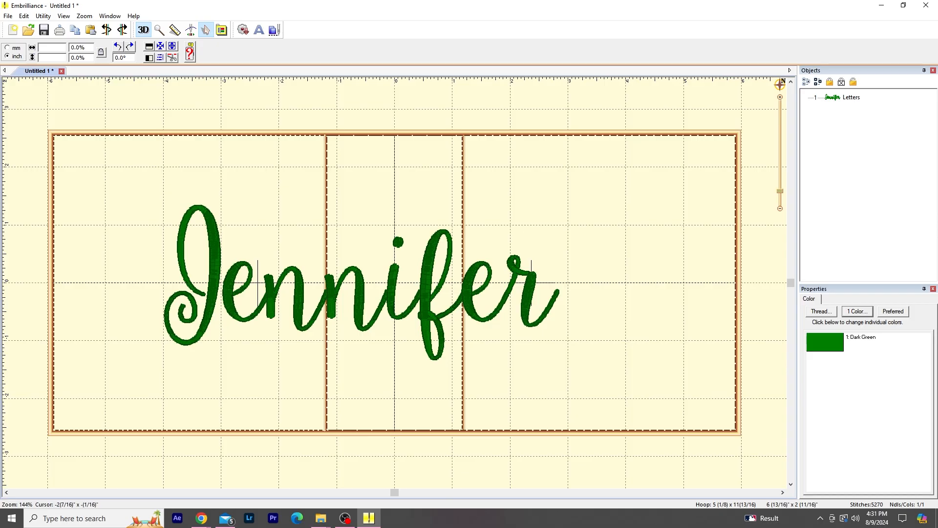
# Center the shortened name lettering in the multi-position hoop and deselect it
pyautogui.click(215, 274)
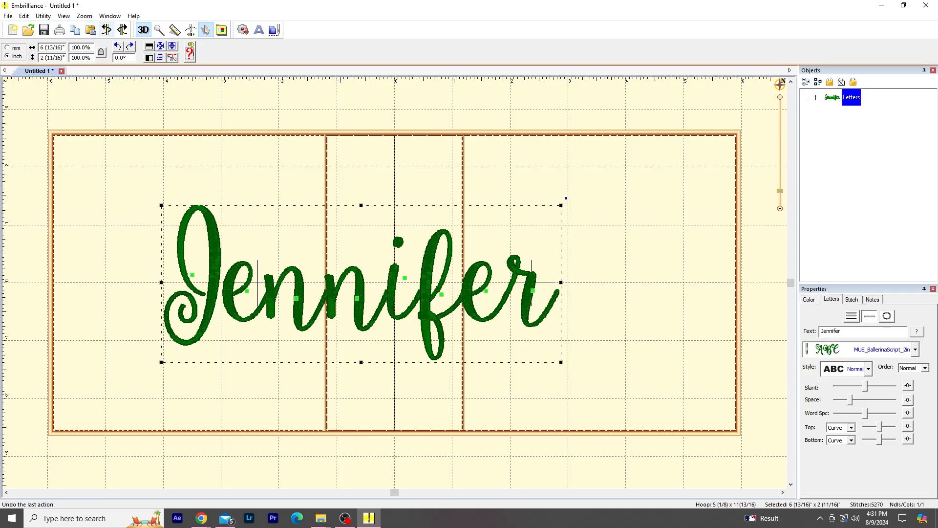
pyautogui.click(160, 45)
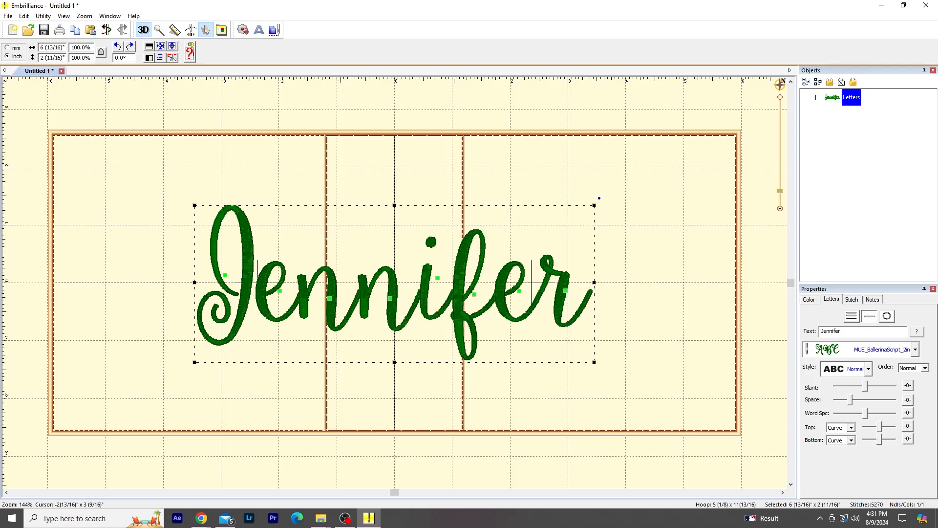
pyautogui.click(636, 166)
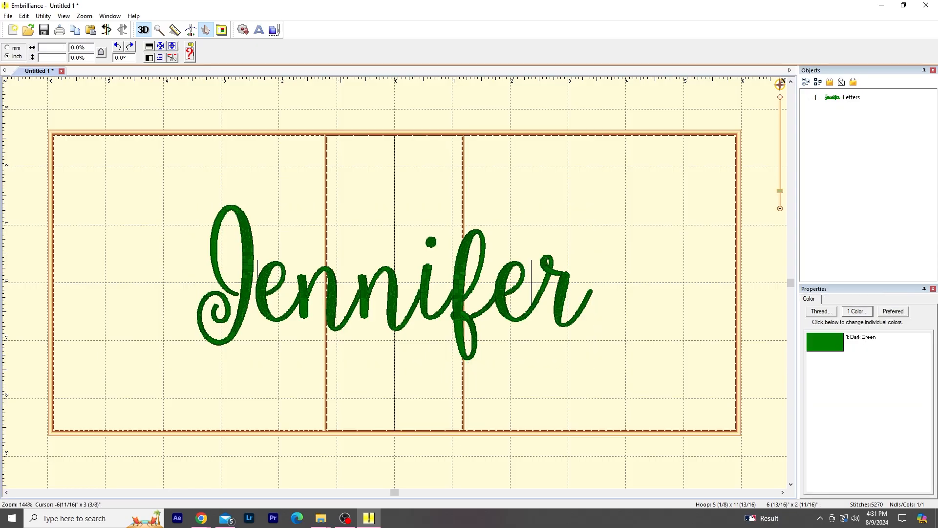
# Save the design as a PES stitch file in the Embroidery Files folder, named "Split Design" plus the lettering's name
pyautogui.click(8, 16)
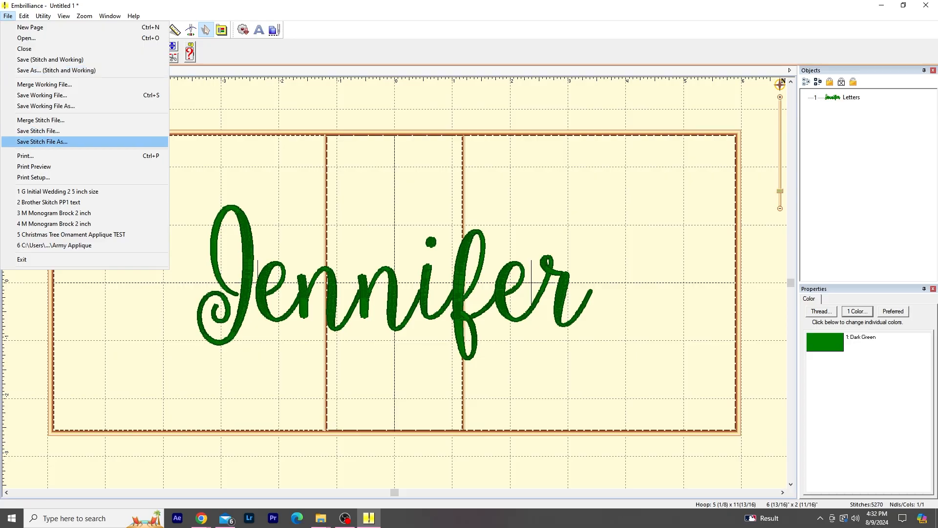
pyautogui.click(42, 142)
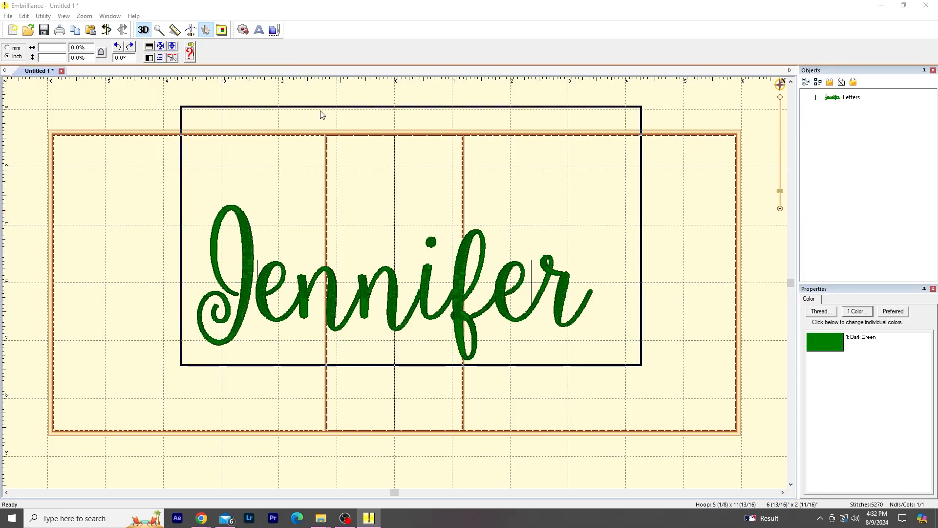
pyautogui.click(313, 337)
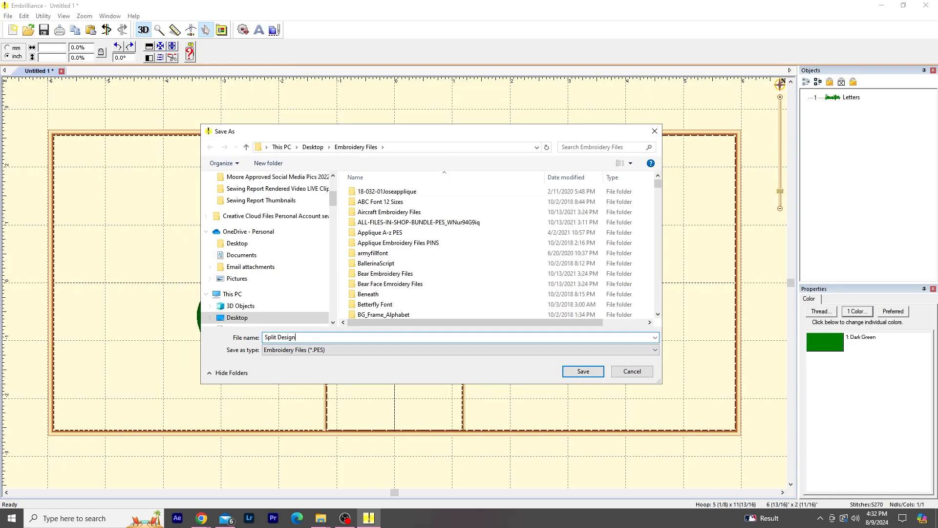
pyautogui.press('Home')
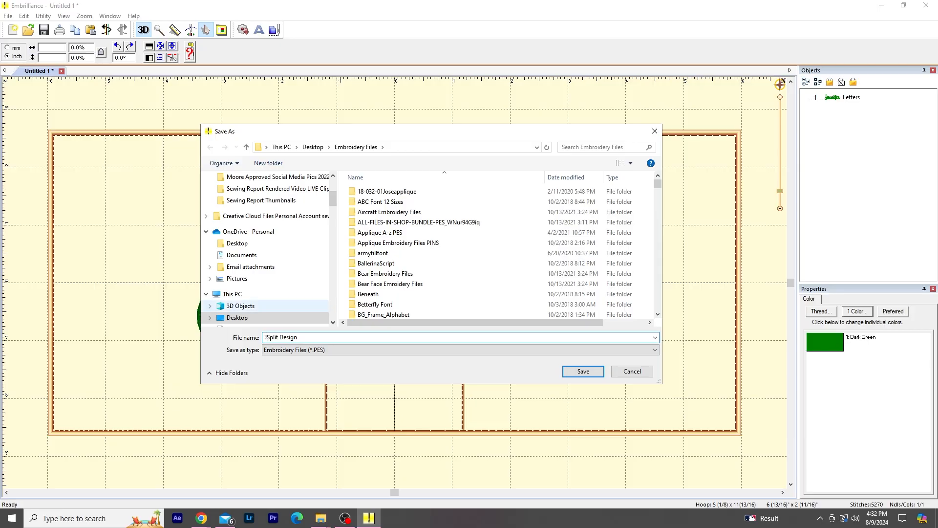
pyautogui.write('Jennifer')
pyautogui.press('Return')
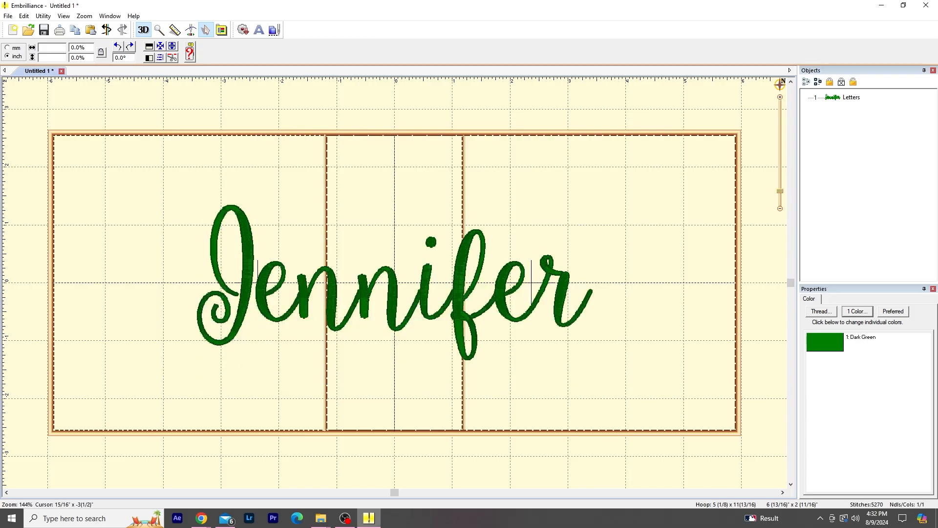
# Switch to the Embroidery Files folder, check the Bottom #1 and Top #2 split-design PES files, and move the window off the page
pyautogui.moveTo(321, 518)
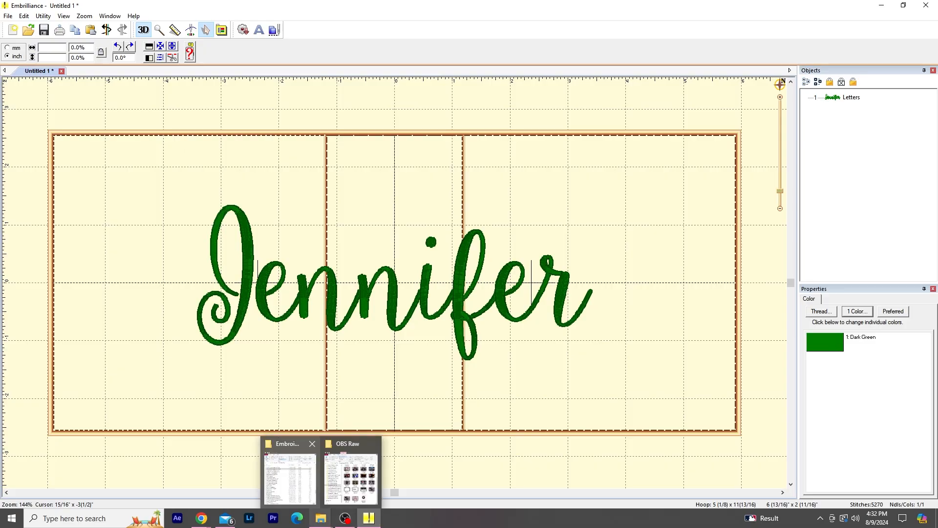
pyautogui.click(290, 479)
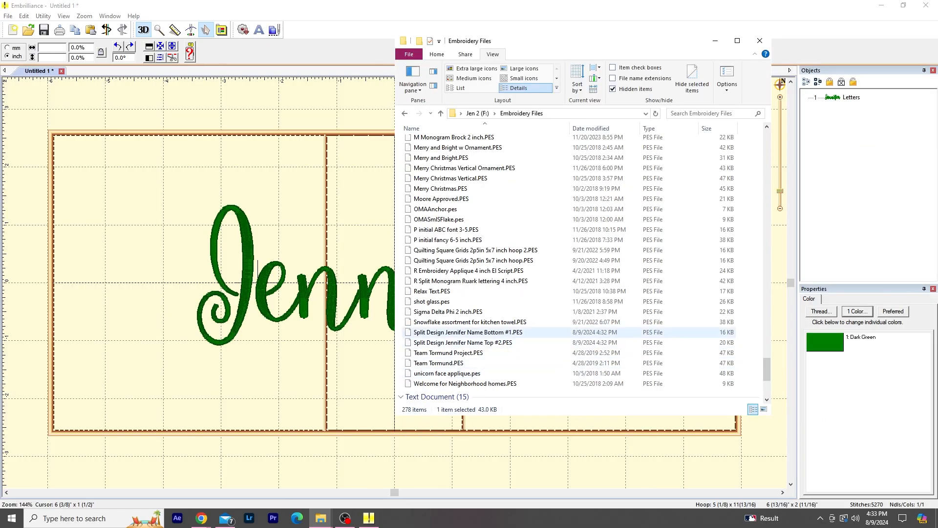
pyautogui.click(468, 332)
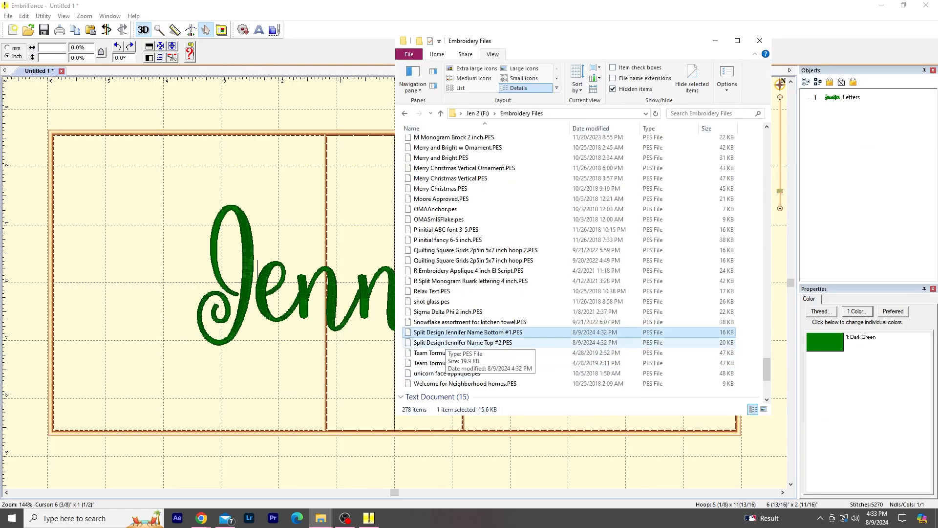
pyautogui.click(442, 342)
pyautogui.moveTo(610, 42); pyautogui.dragTo(610, 43)
pyautogui.moveTo(594, 45); pyautogui.dragTo(937, 49)
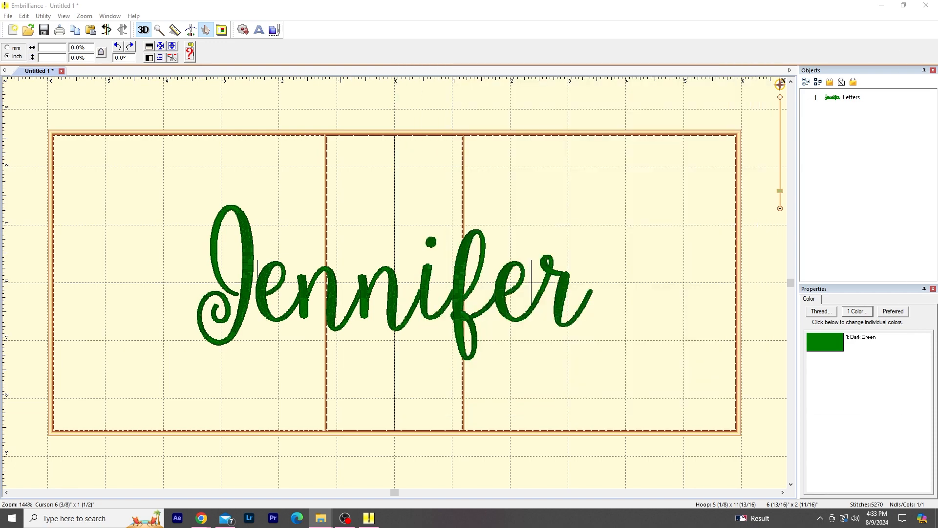
pyautogui.moveTo(937, 196); pyautogui.dragTo(423, 181)
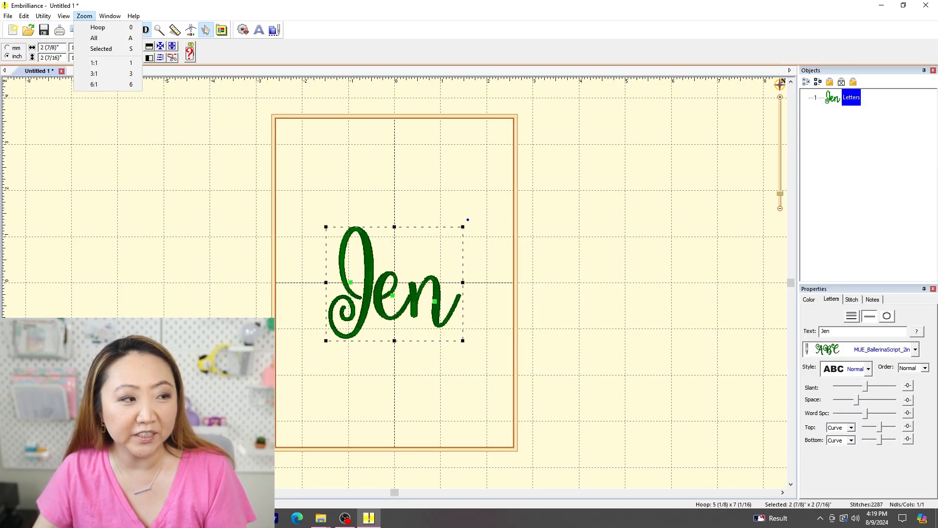
pyautogui.moveTo(110, 16)
pyautogui.moveTo(64, 16)
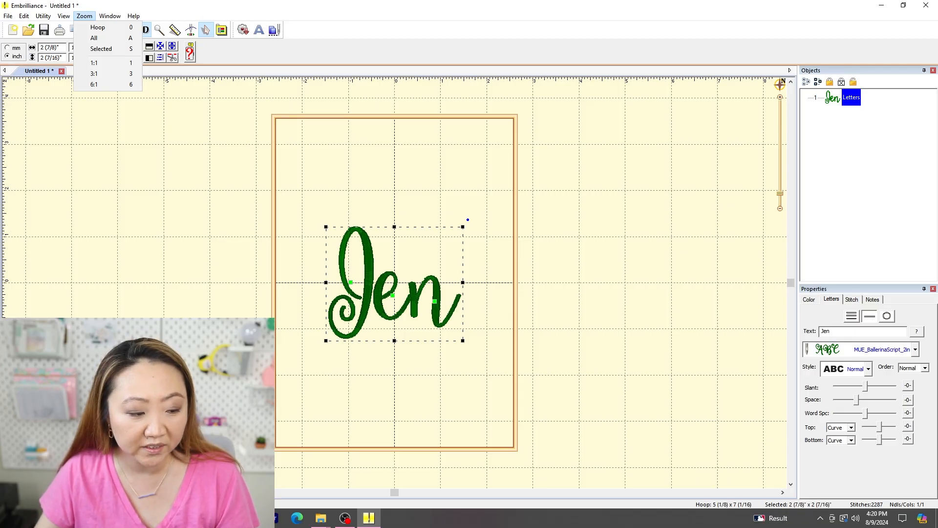
pyautogui.moveTo(321, 518)
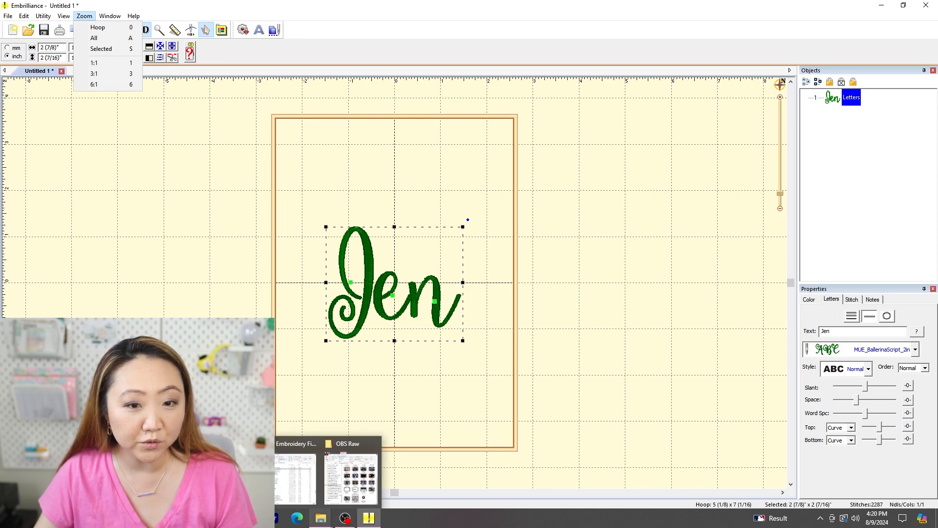
pyautogui.click(8, 16)
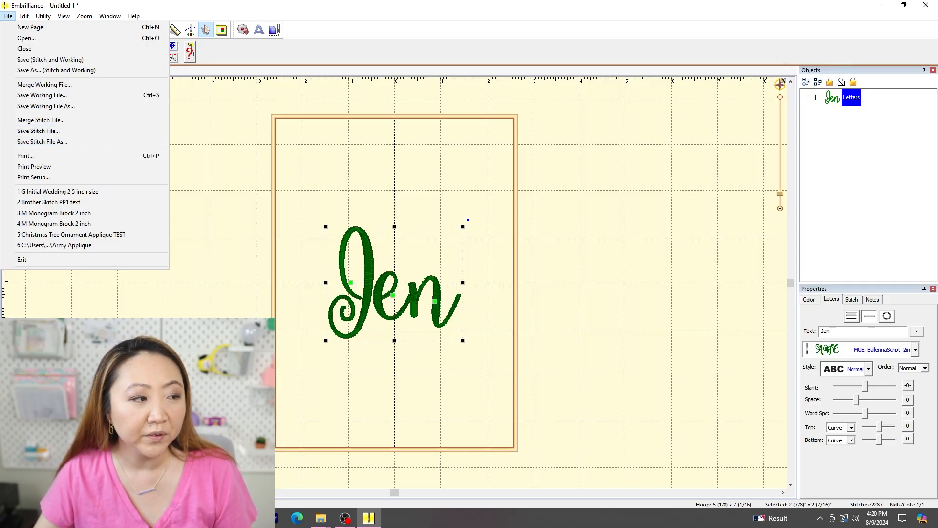
pyautogui.click(179, 61)
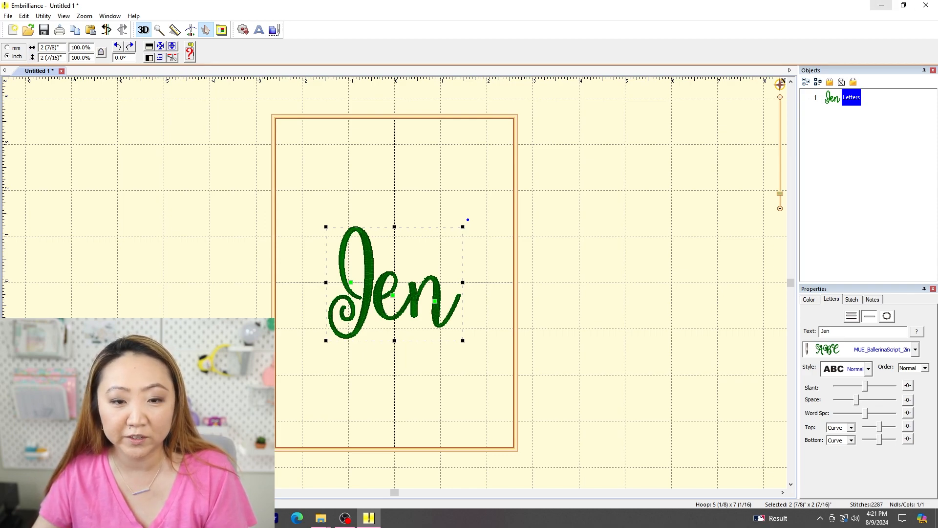
# Minimize Embrilliance to view the Embroidery Files folder on the desktop
pyautogui.click(882, 6)
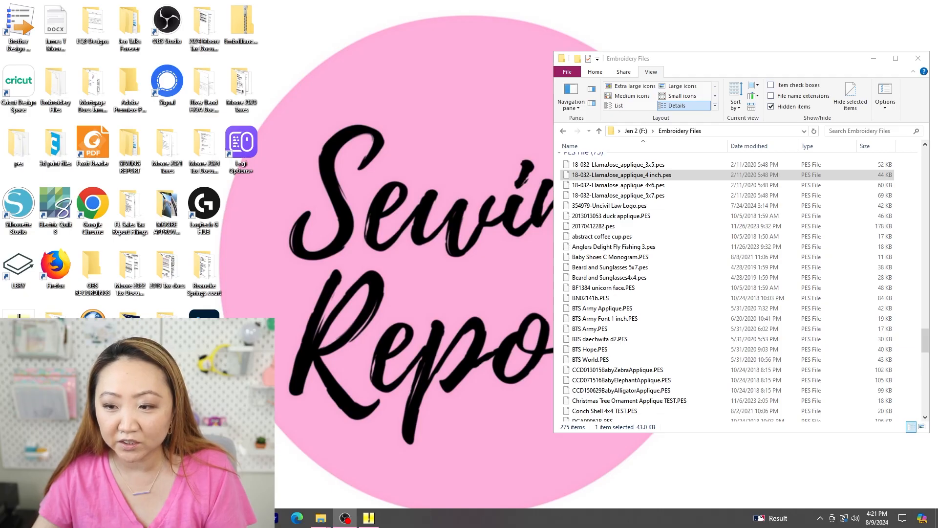